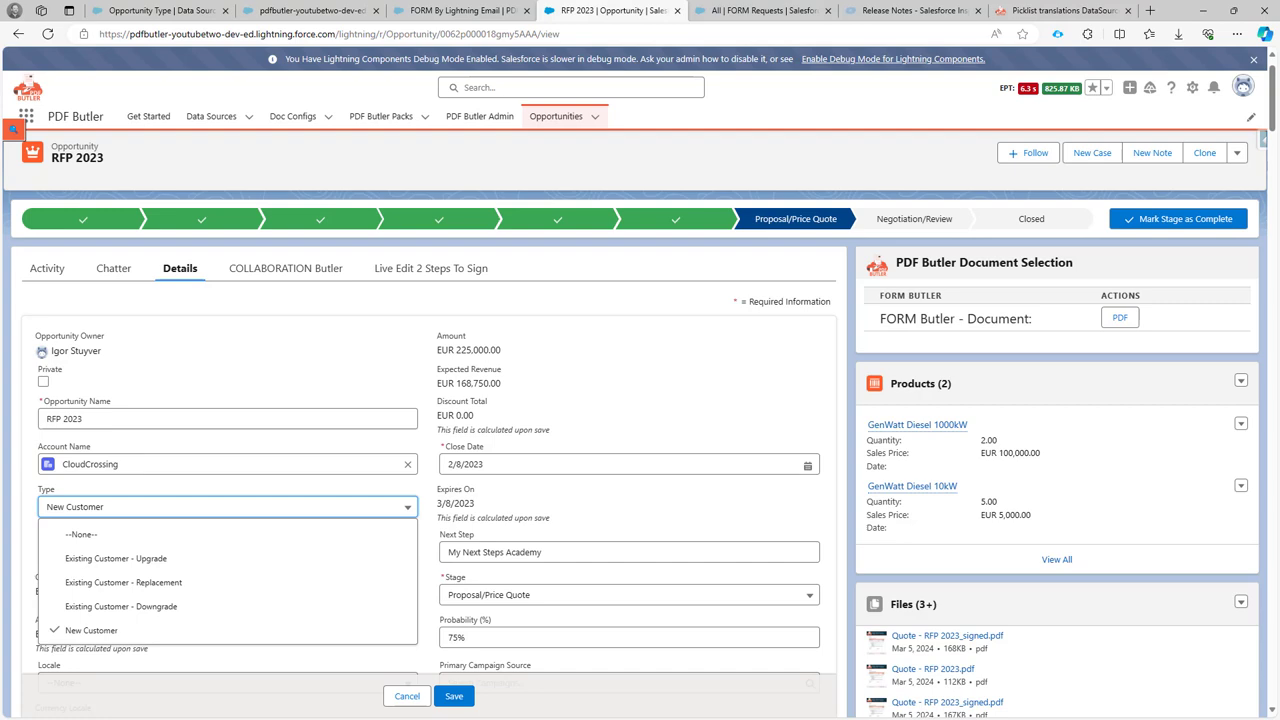
# - Bring up the FORM Butler Word template, whose Opportunity Type line uses [[!OPP_TYPE]]
pyautogui.hotkey('alt', 'Tab')
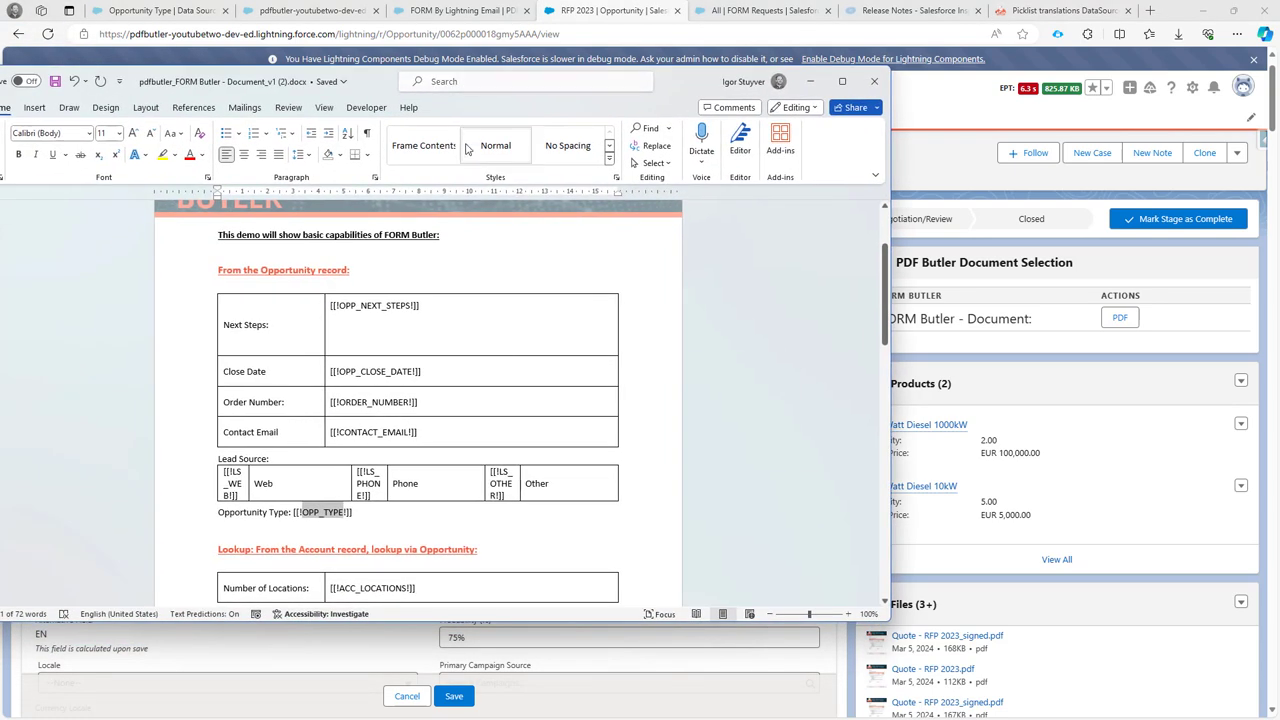
# - Highlight the OPP_TYPE merge field on the template's Opportunity Type line
pyautogui.click(197, 514)
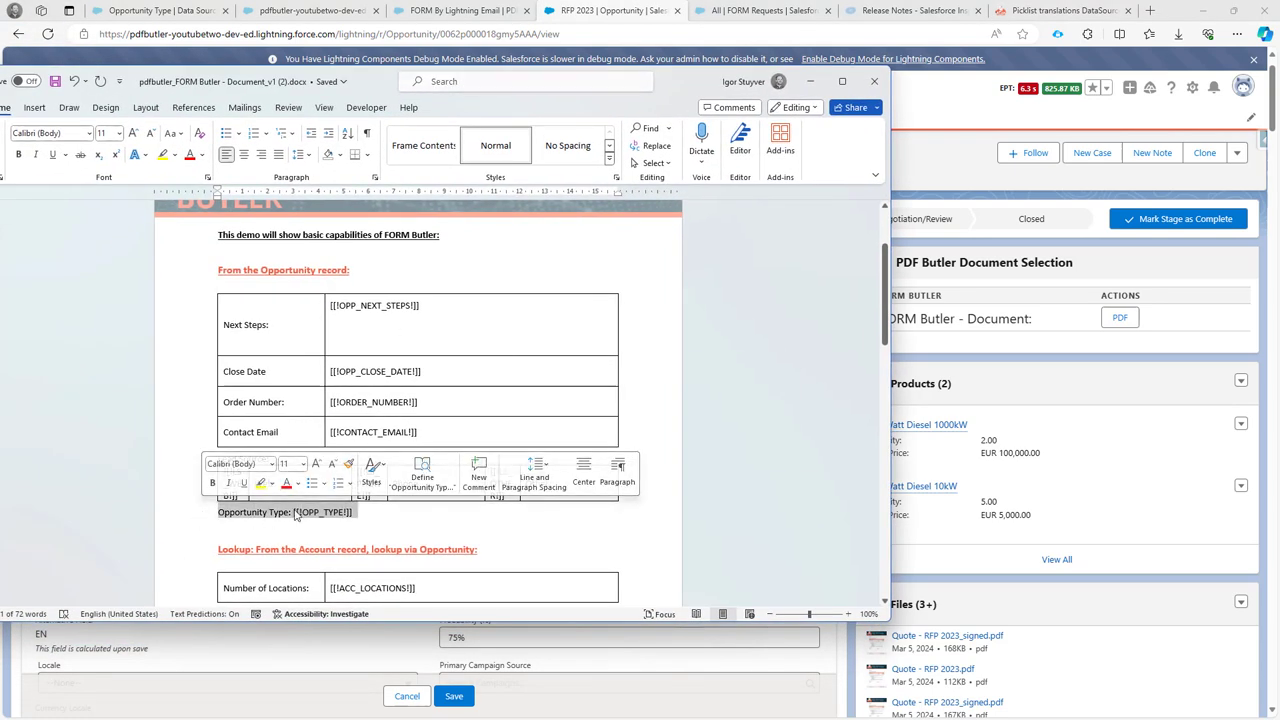
pyautogui.moveTo(243, 521); pyautogui.dragTo(340, 516)
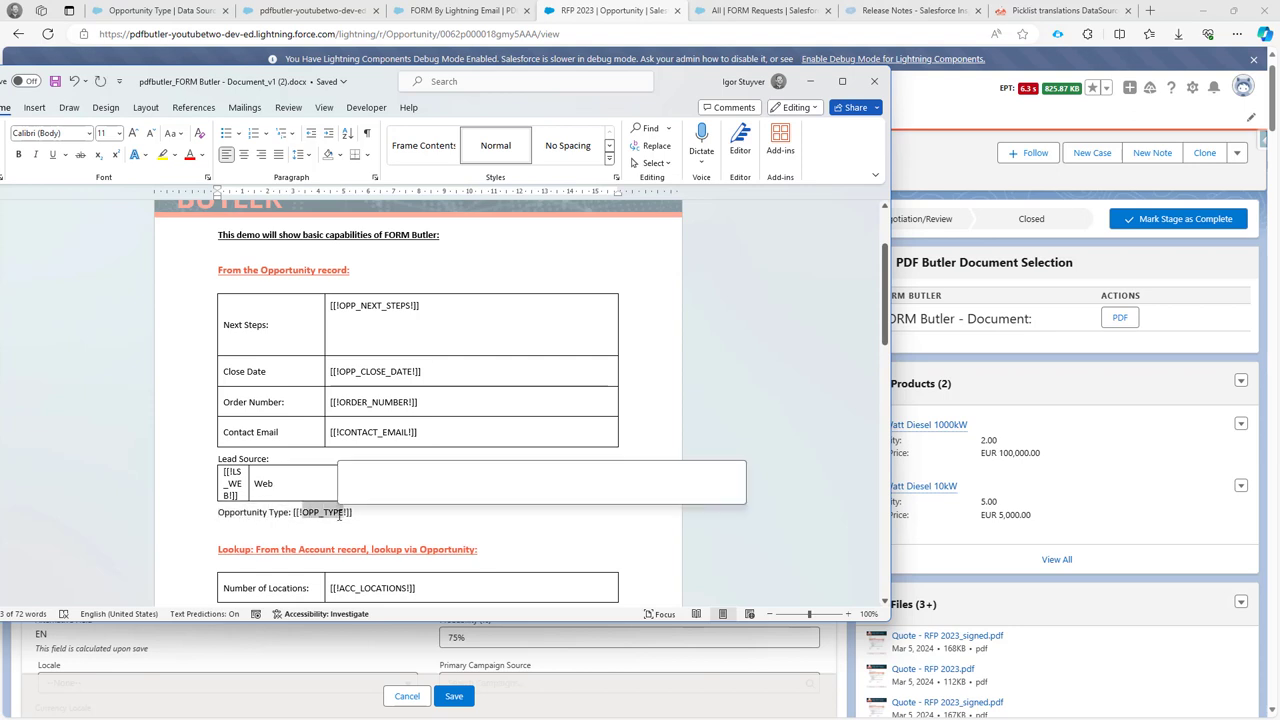
# - Review the Type picklist, then the Opportunity Type PICKLIST TRANSLATION data source and its academy article
pyautogui.click(810, 81)
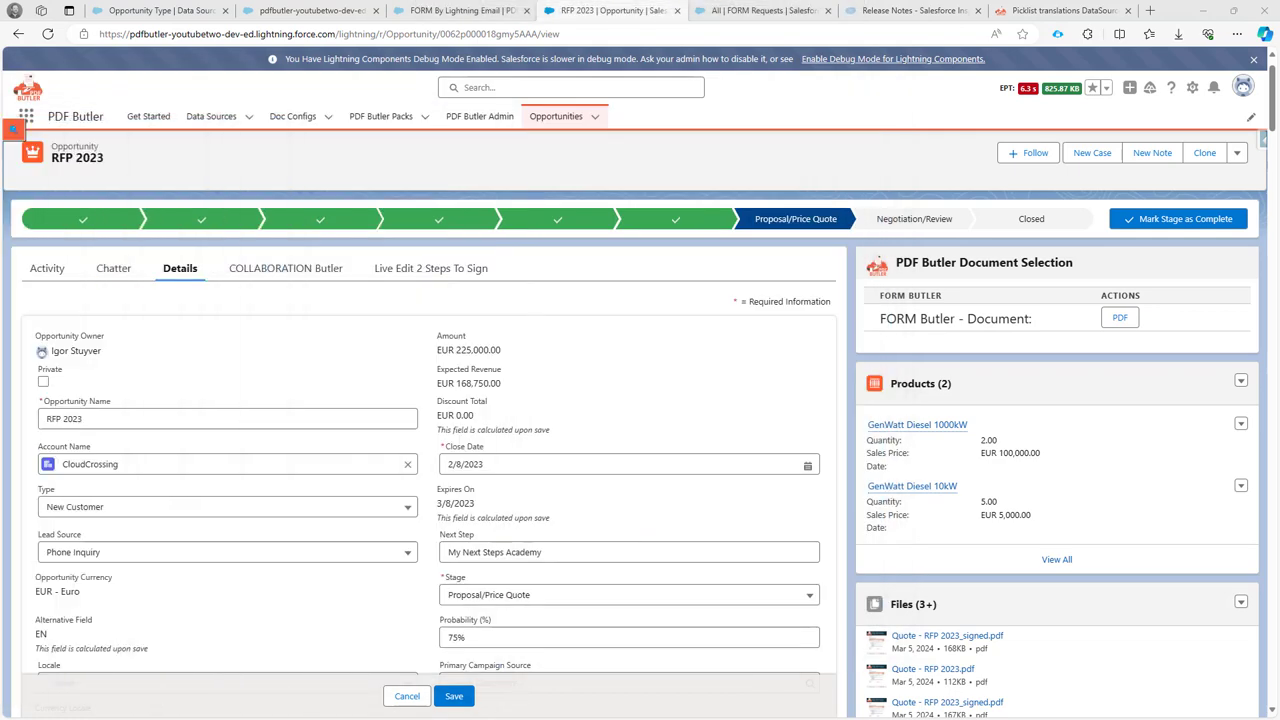
pyautogui.click(127, 518)
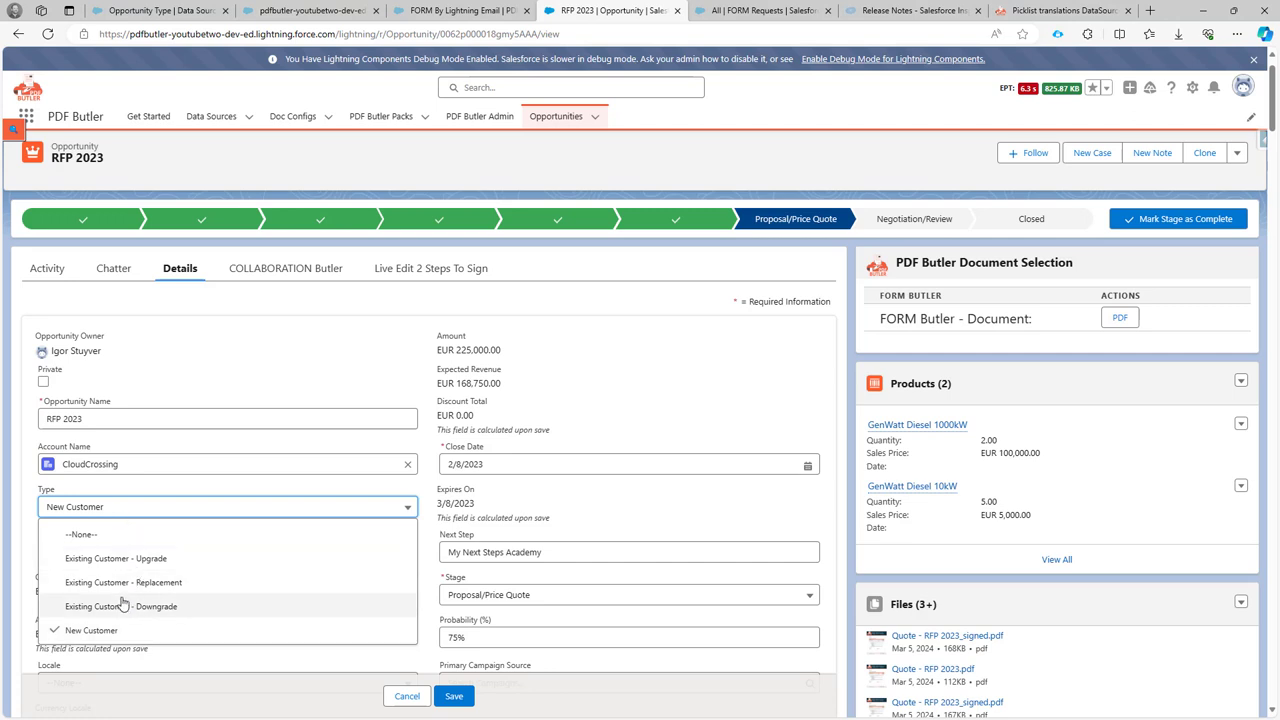
pyautogui.click(150, 12)
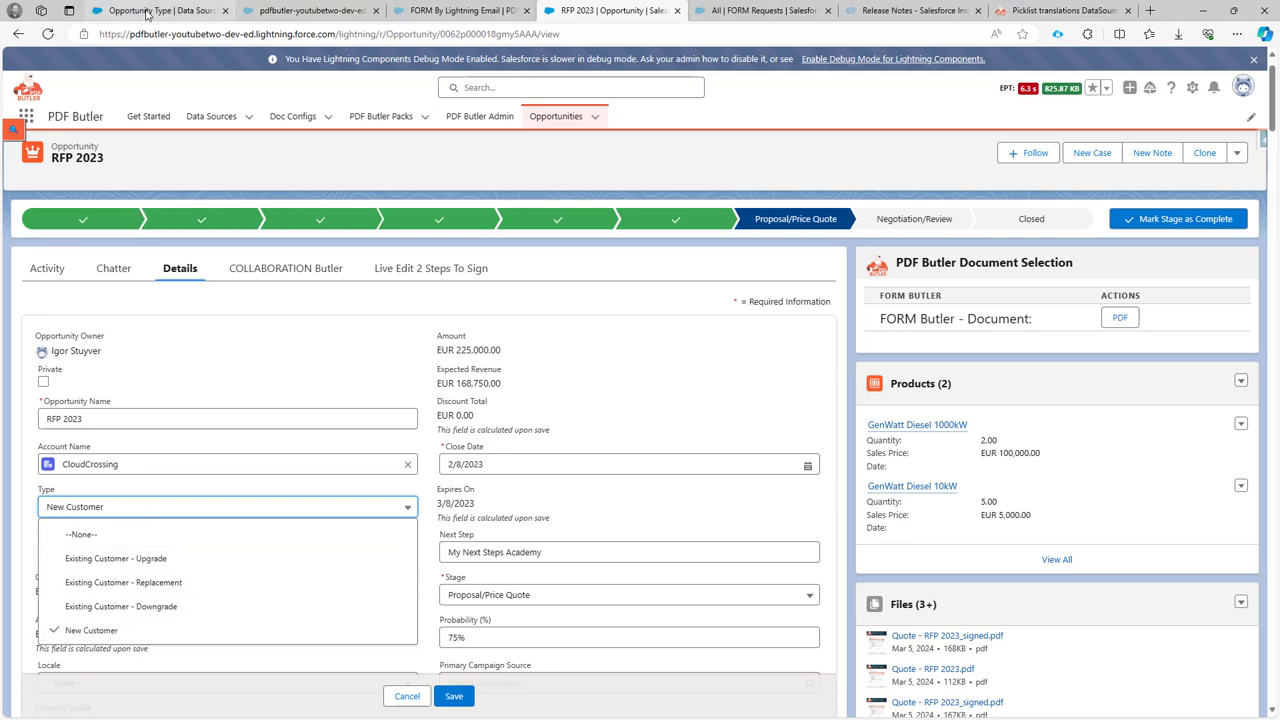
pyautogui.click(248, 118)
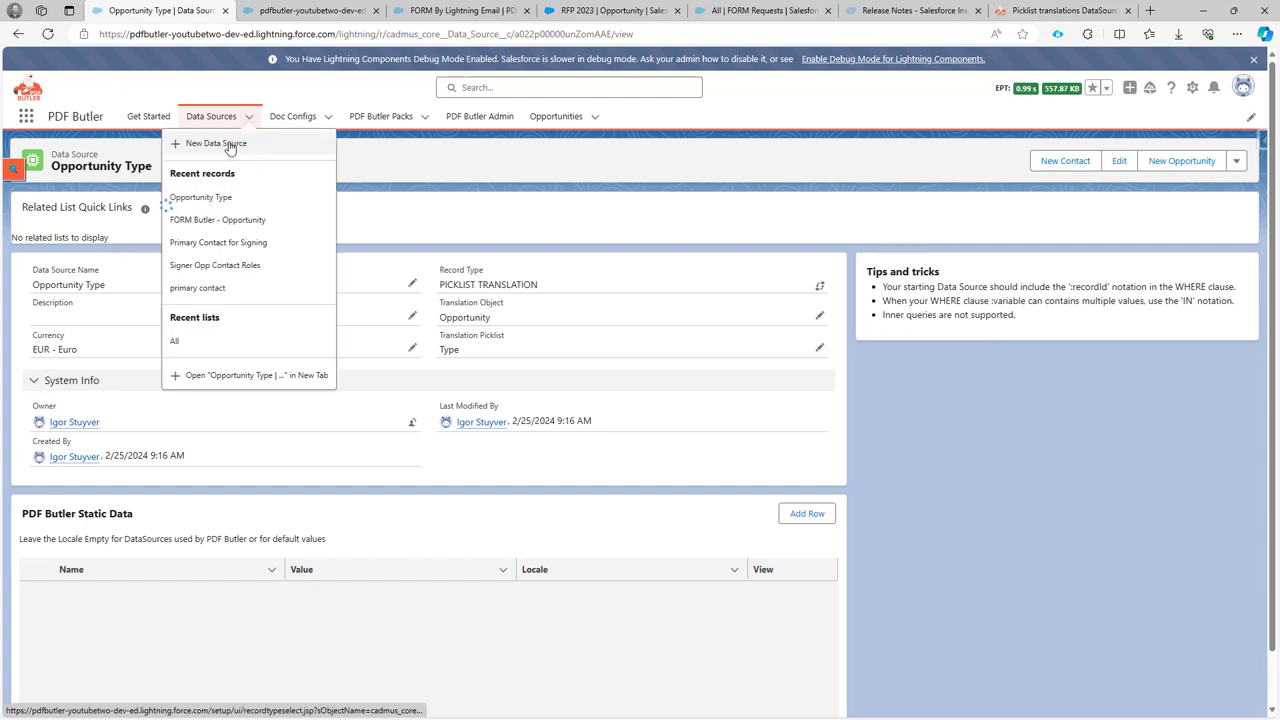
pyautogui.click(391, 271)
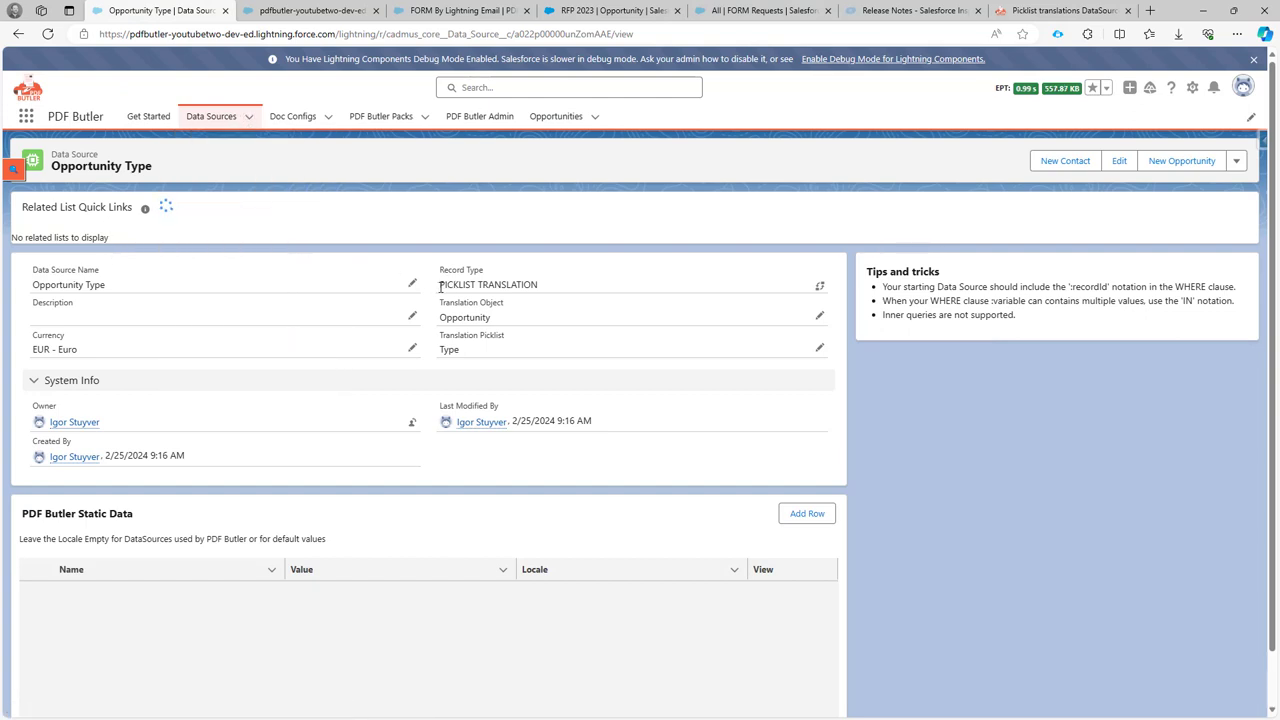
pyautogui.moveTo(440, 284); pyautogui.dragTo(537, 285)
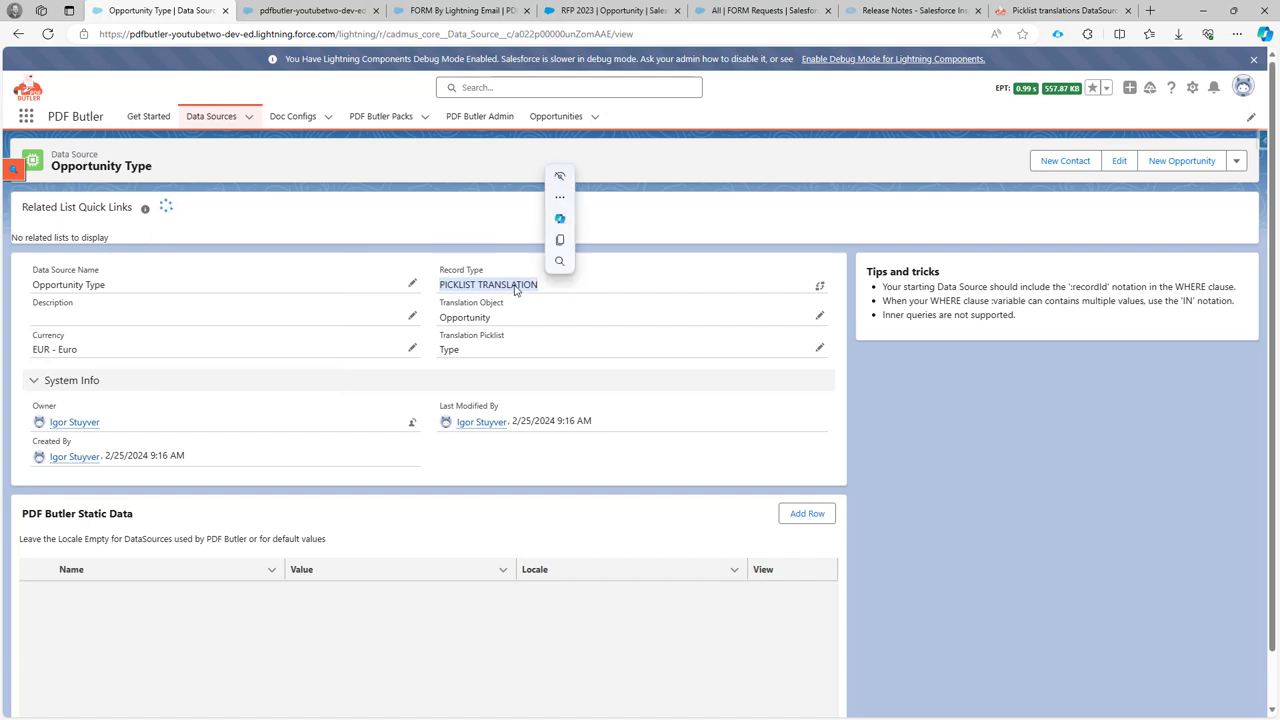
pyautogui.click(1065, 10)
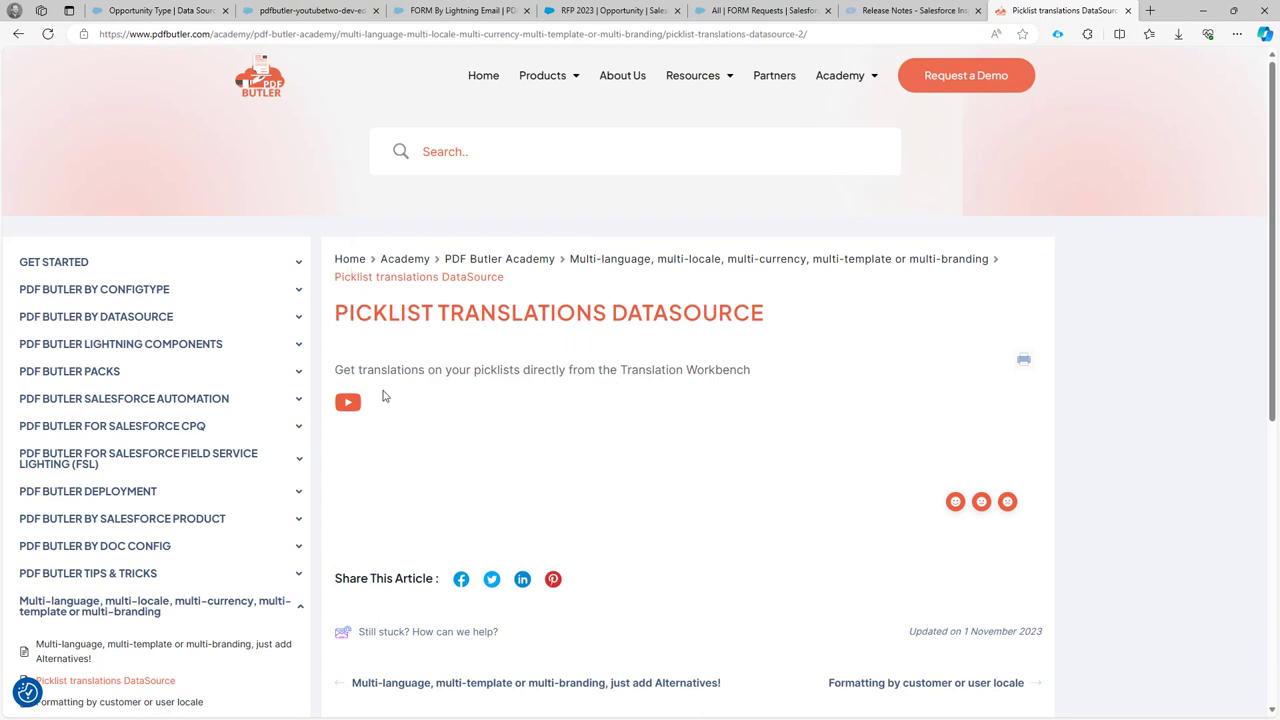
# - Go back from the Picklist translations DataSource article to the Opportunity Type data source record
pyautogui.click(143, 11)
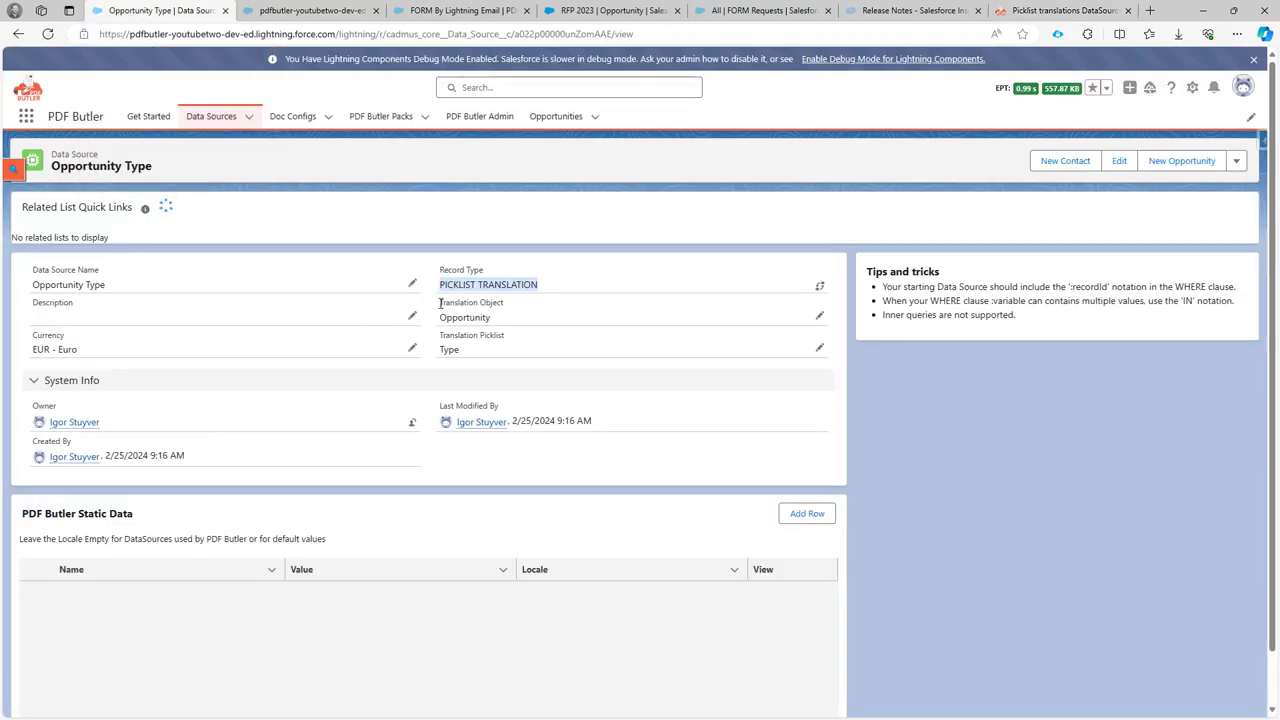
# - Point out Translation Object Opportunity and Translation Picklist Type, then open the FORM Butler - Document config
pyautogui.moveTo(440, 303); pyautogui.dragTo(513, 305)
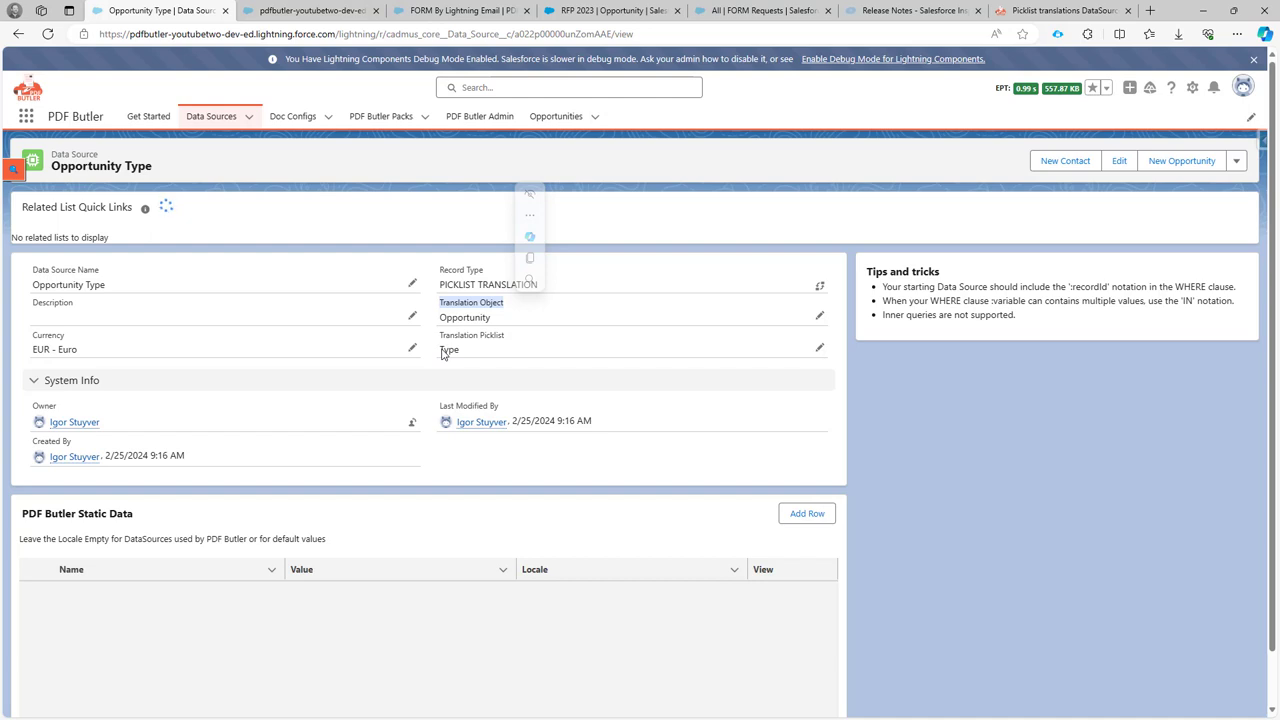
pyautogui.moveTo(443, 353); pyautogui.dragTo(457, 350)
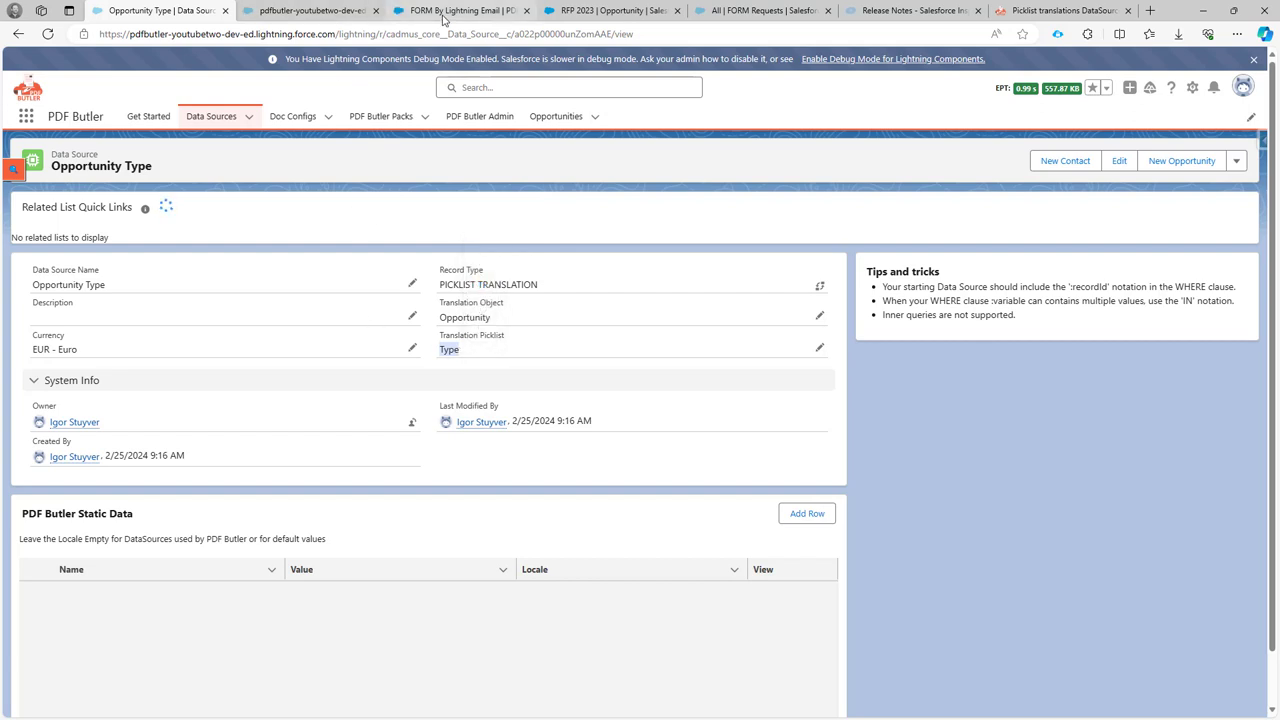
pyautogui.moveTo(341, 14)
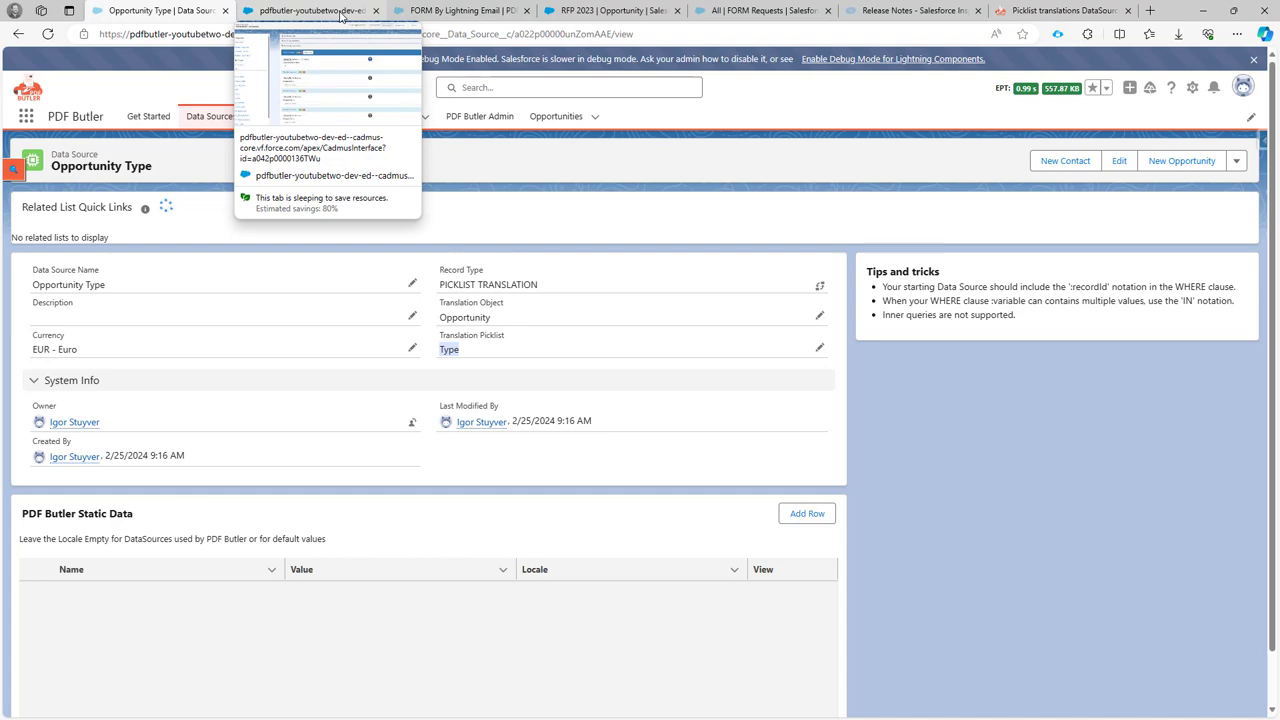
pyautogui.click(298, 12)
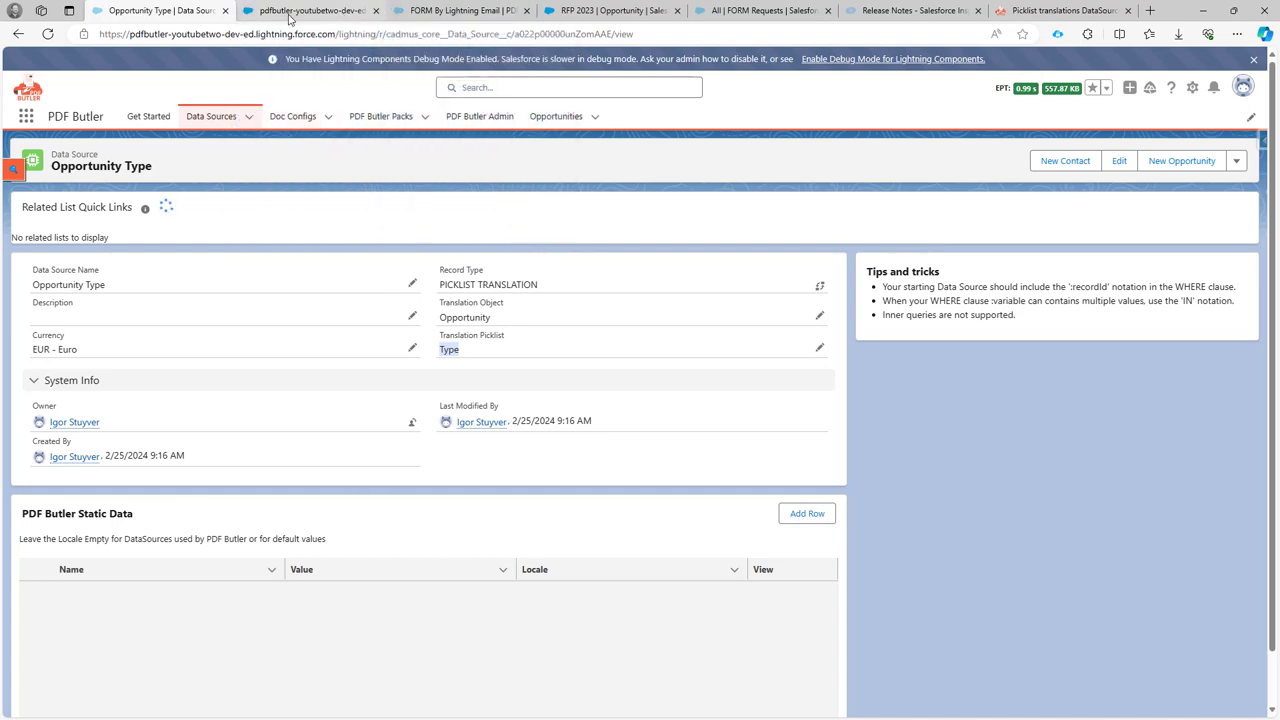
# - Verify the FORM Butler - Opportunity SOQL query selects Type, then return to the document config
pyautogui.scroll(-10, 360, 337)
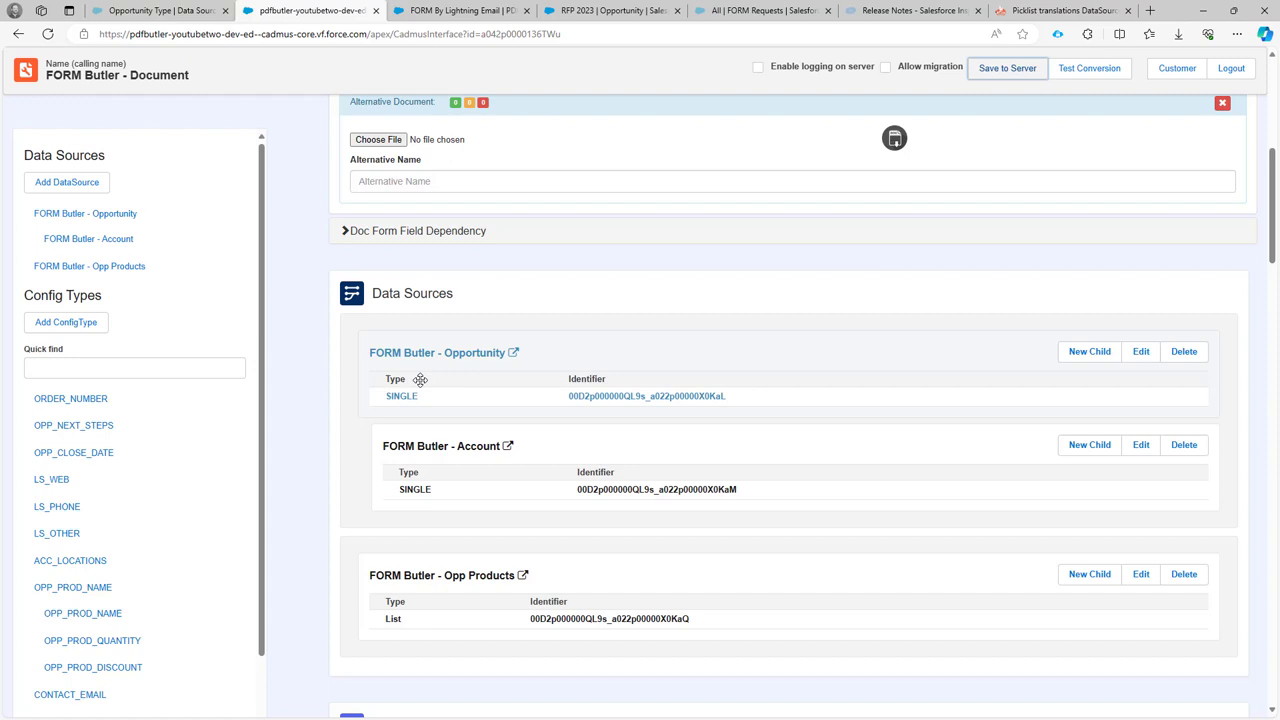
pyautogui.click(513, 353)
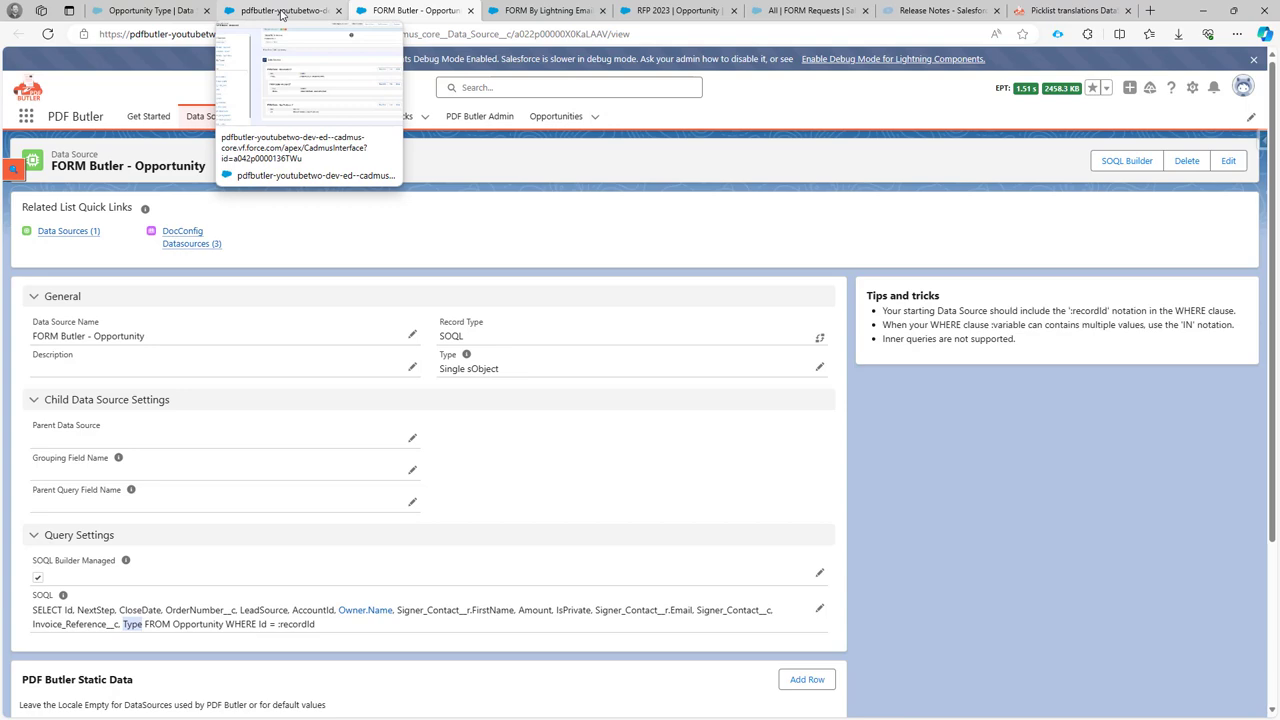
pyautogui.click(281, 12)
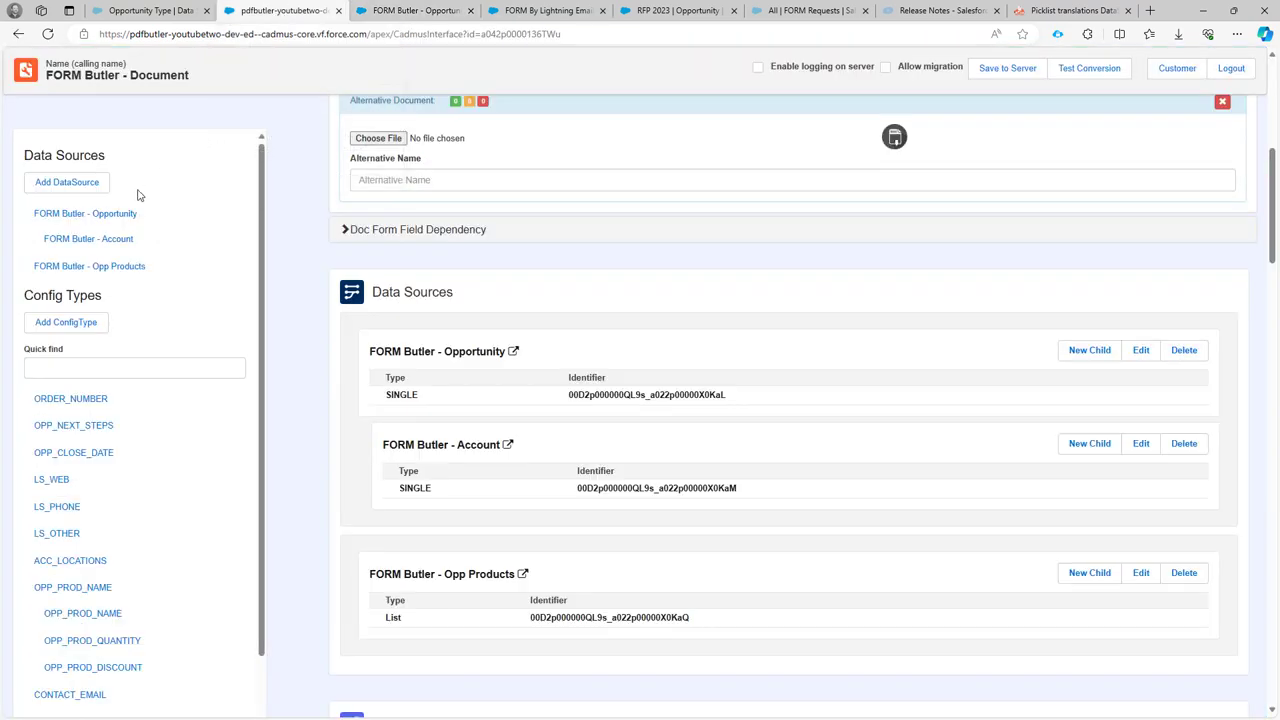
# - Add the Opportunity Type data source to the document with a placeholder text field named 'dummy'
pyautogui.click(92, 184)
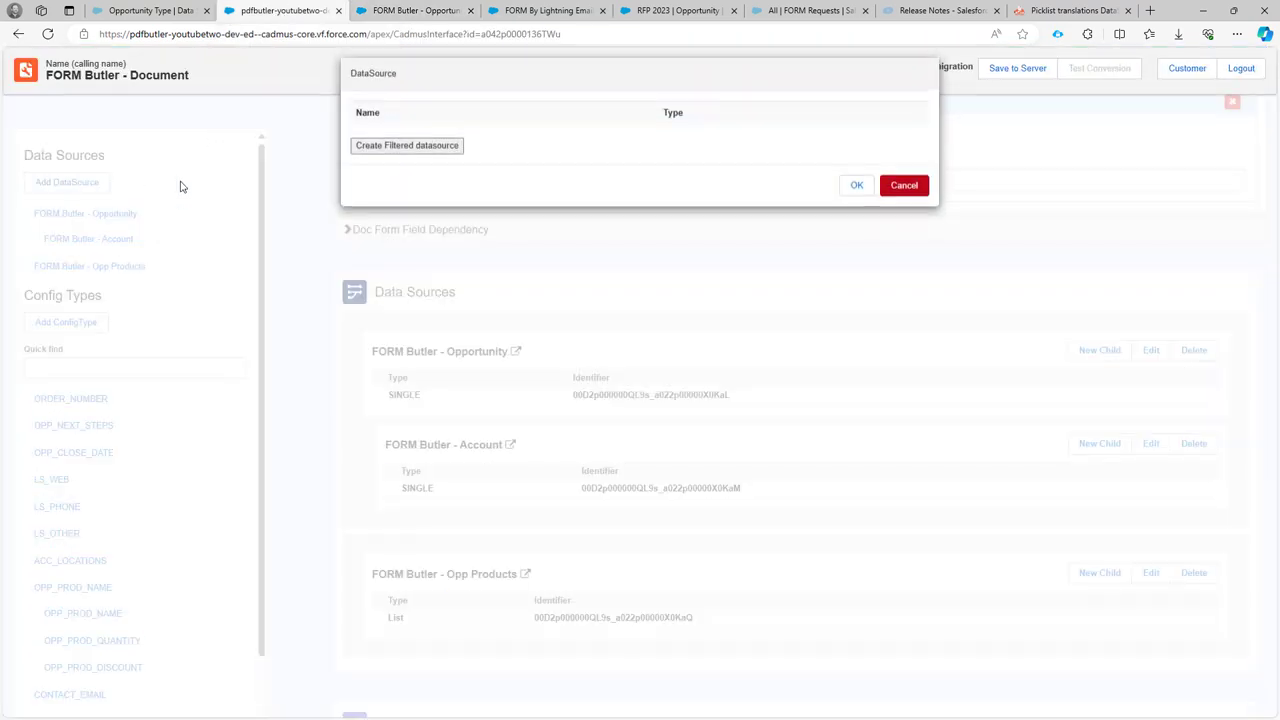
pyautogui.hotkey('ctrl', 'f')
pyautogui.write('op')
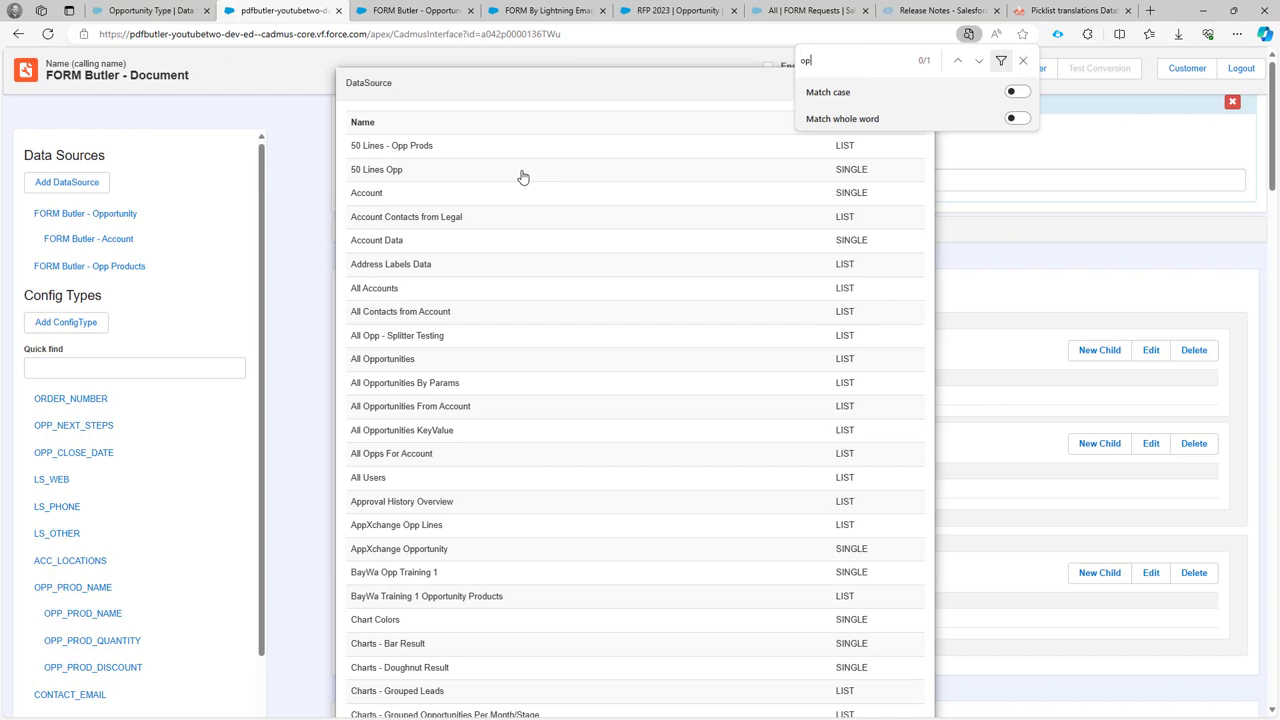
pyautogui.write('portu')
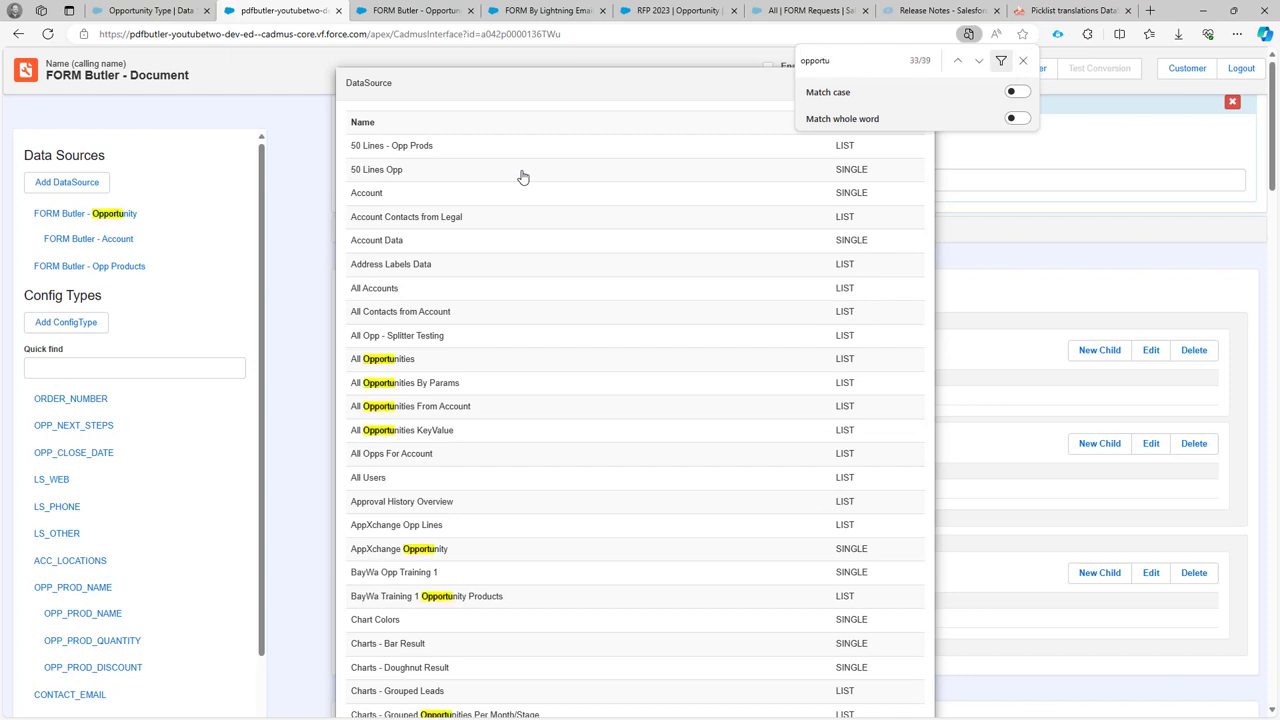
pyautogui.write('nity typ')
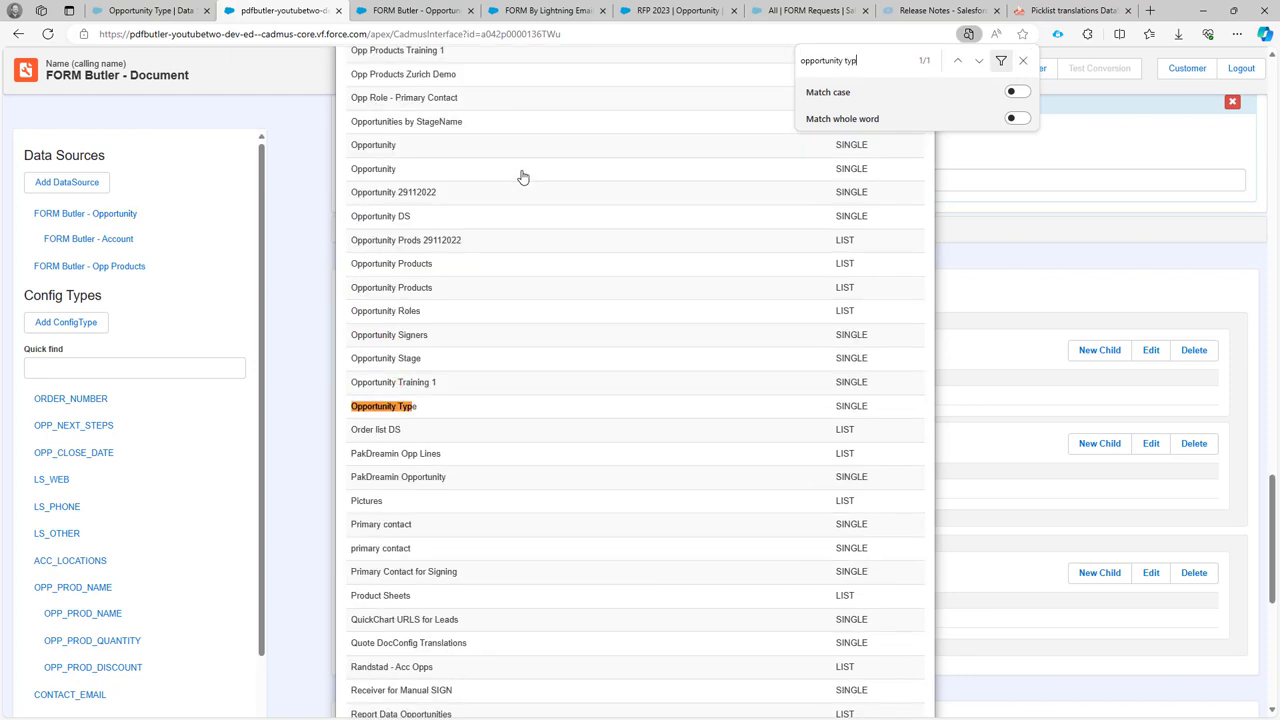
pyautogui.click(415, 407)
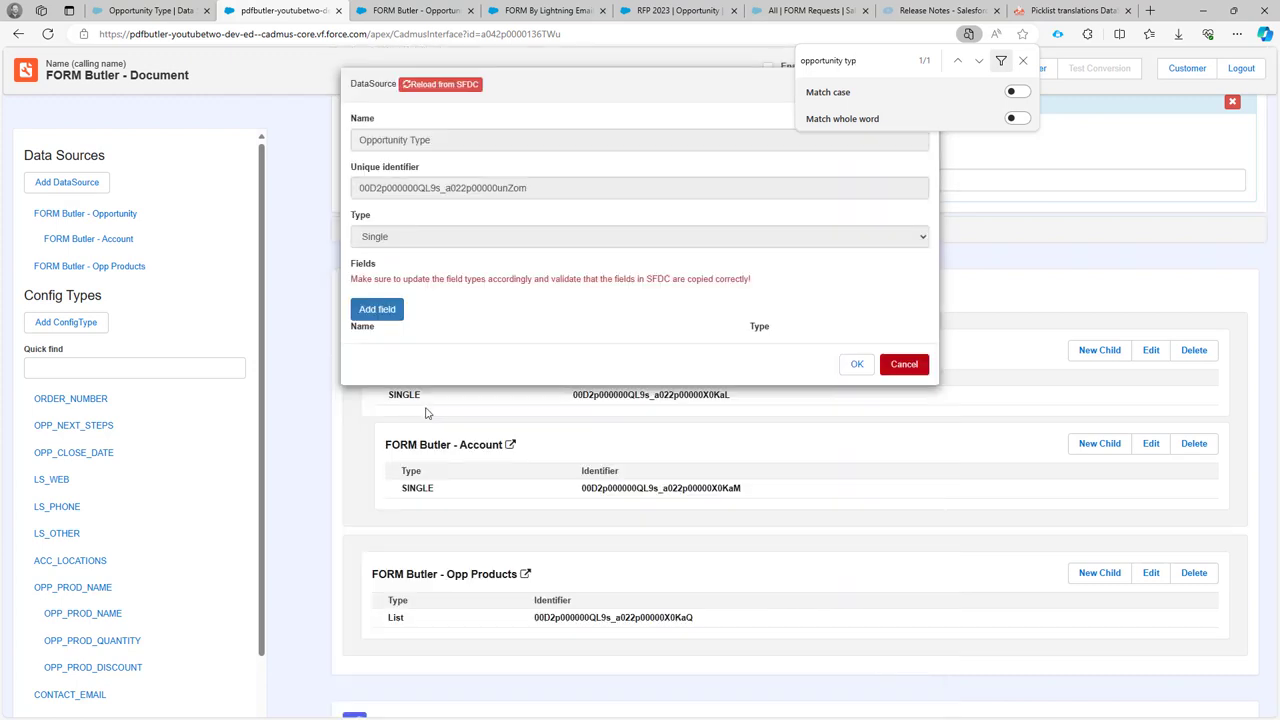
pyautogui.click(399, 312)
pyautogui.click(417, 344)
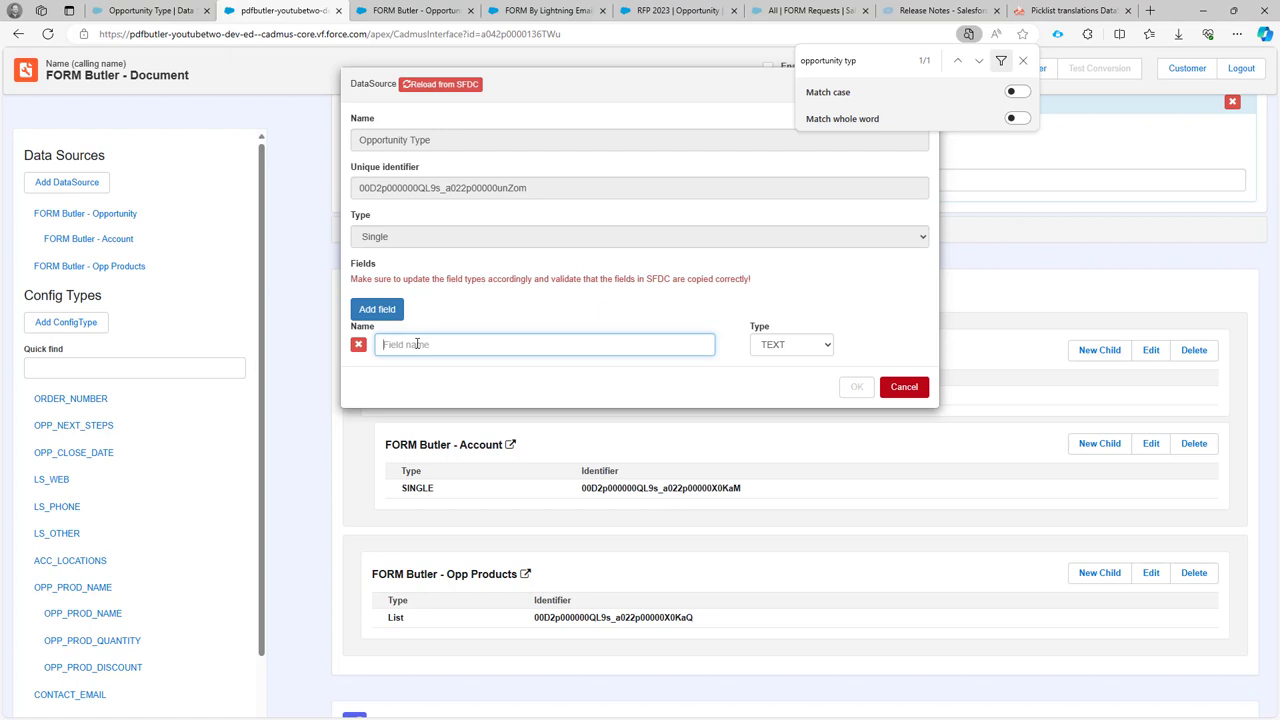
pyautogui.write('dummy')
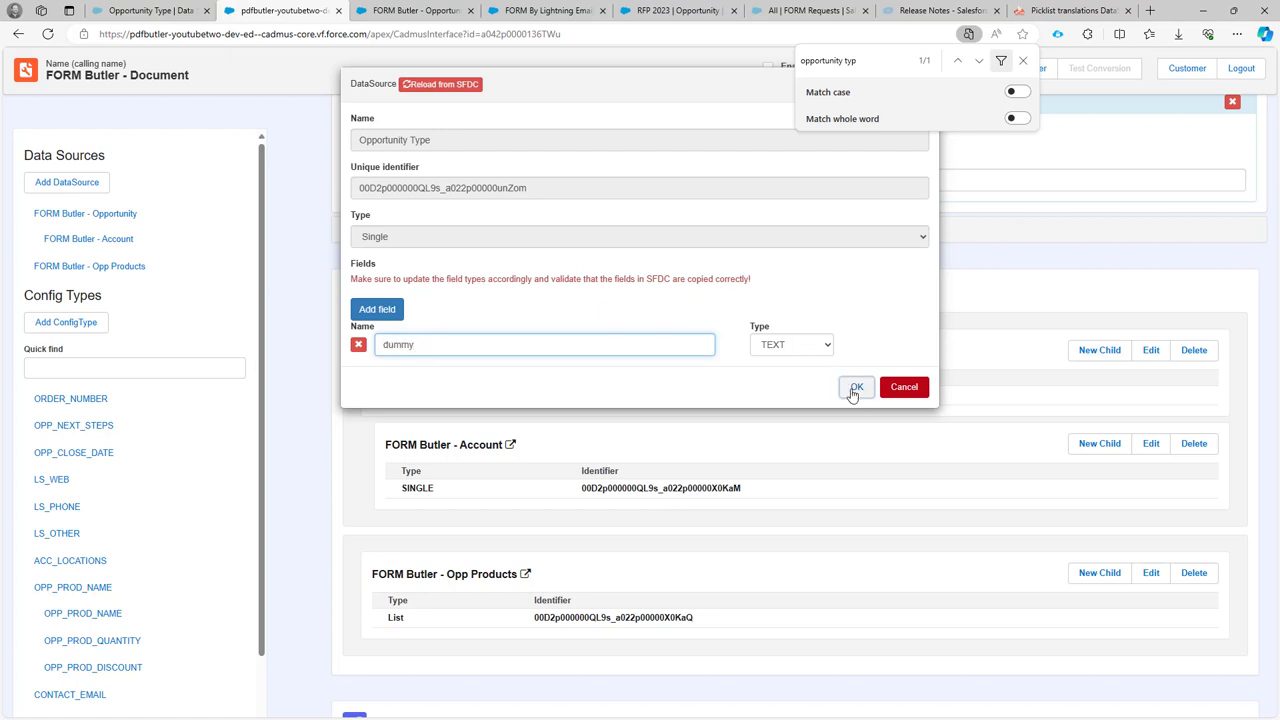
pyautogui.click(853, 392)
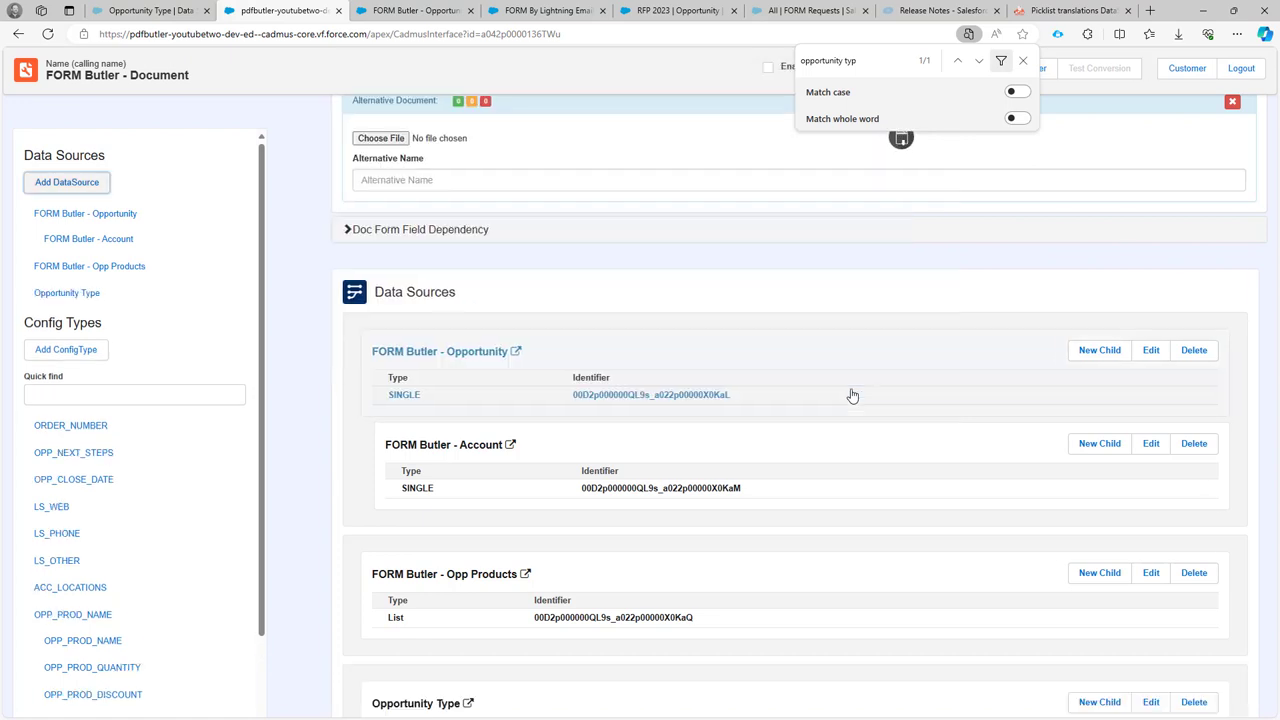
# - Create a SINGLE_FOR_FORM_FIELD config type on the FORM Butler - Opportunity datasource's Type field
pyautogui.click(40, 358)
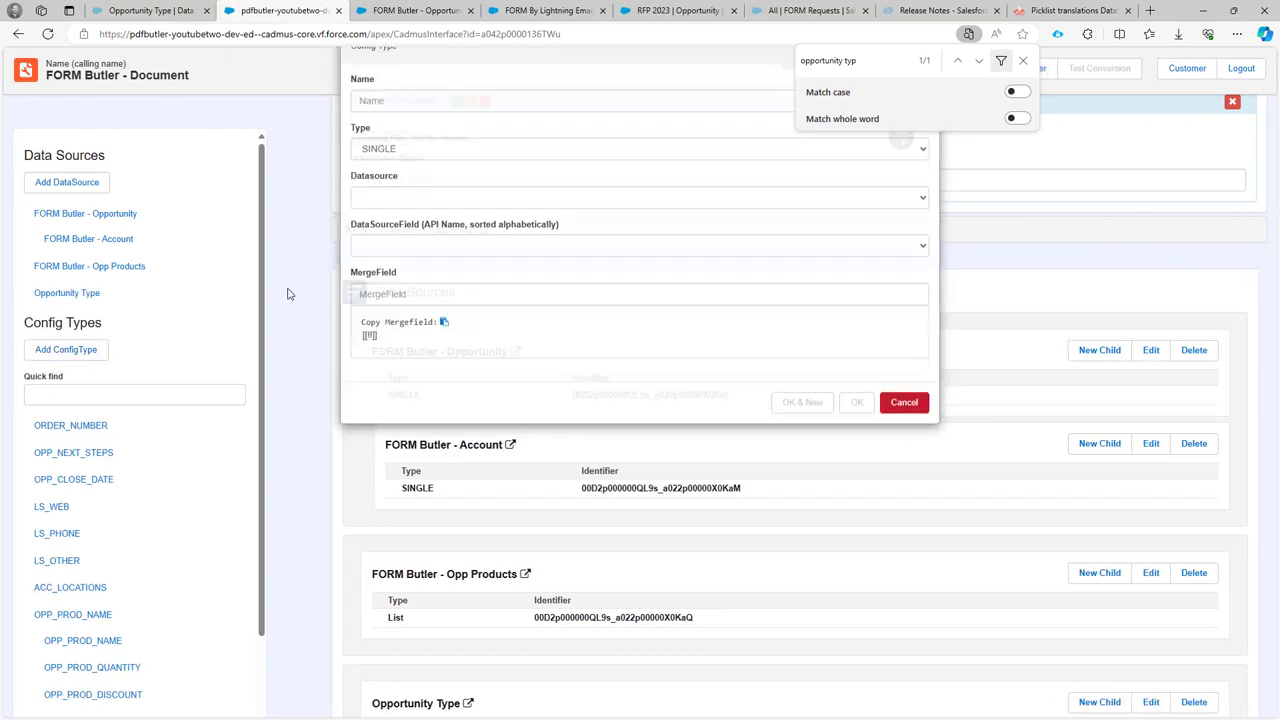
pyautogui.click(408, 186)
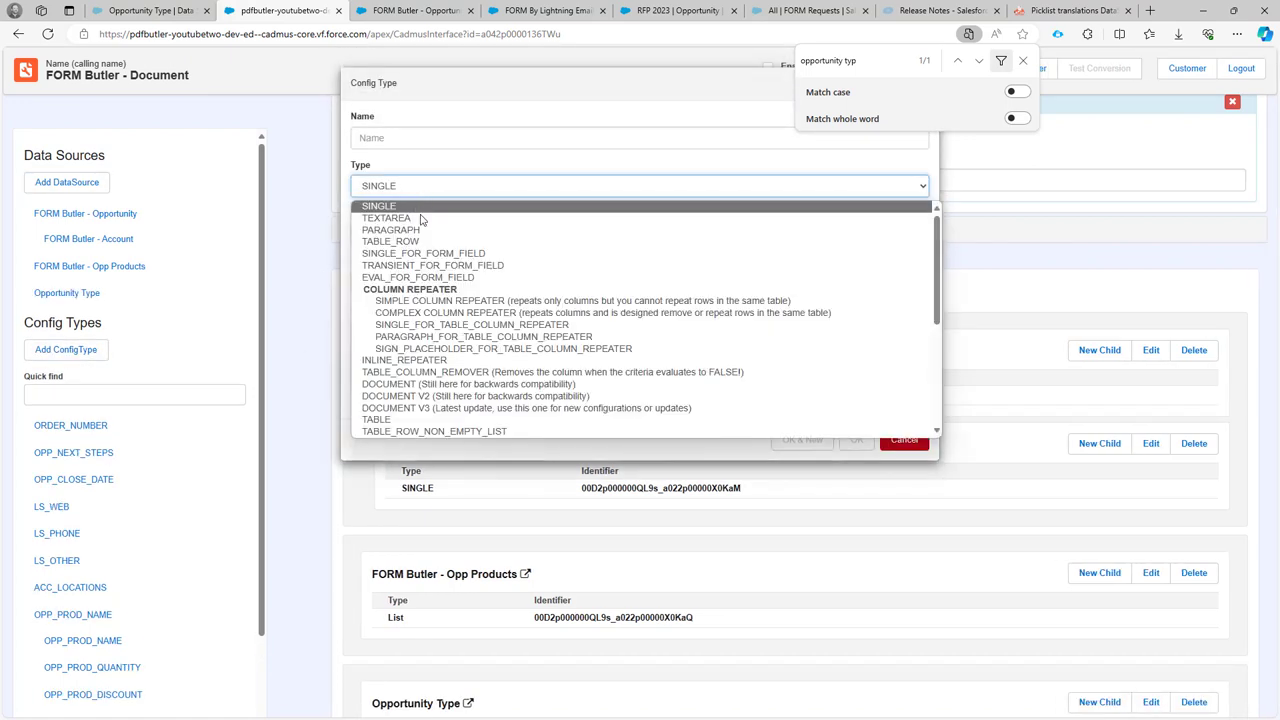
pyautogui.click(417, 254)
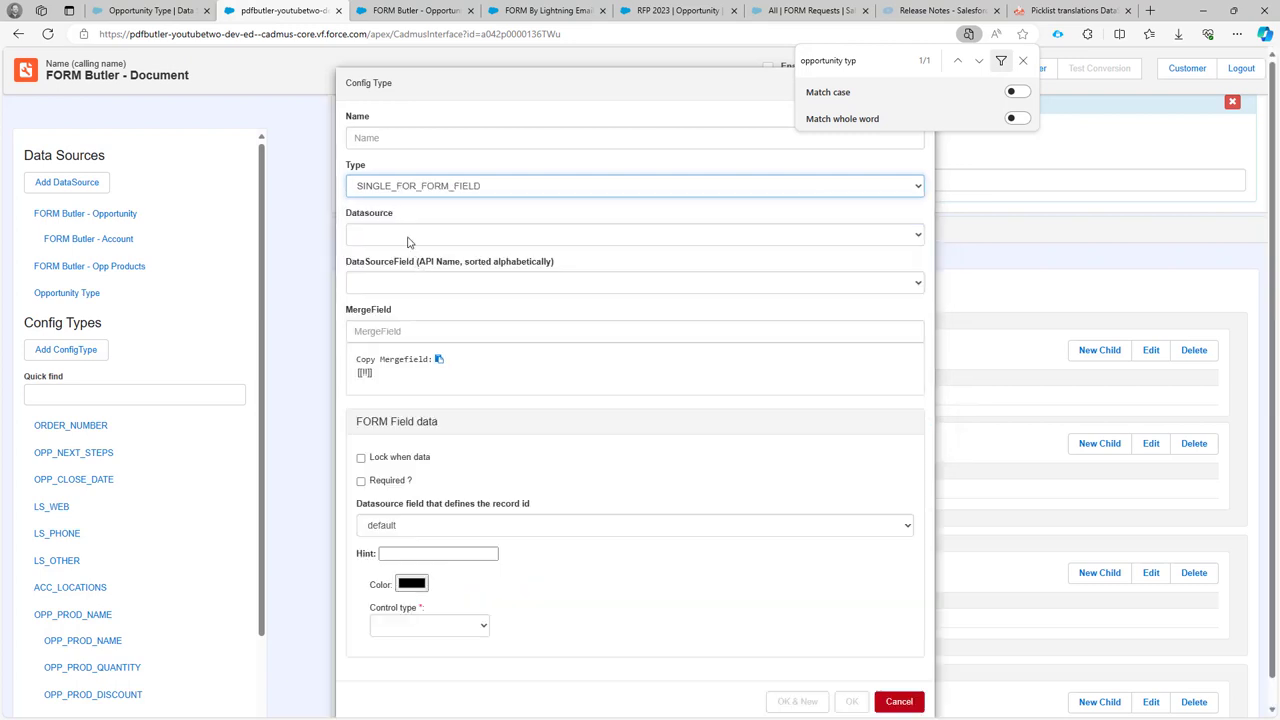
pyautogui.click(408, 236)
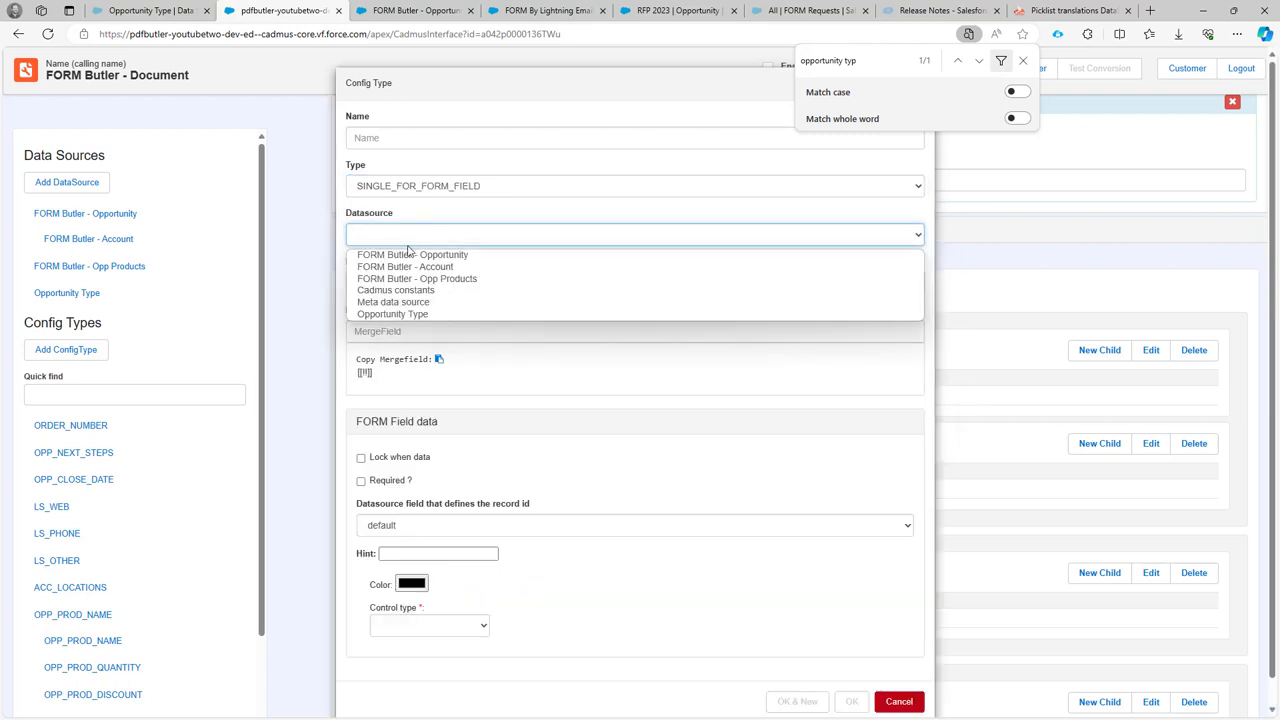
pyautogui.click(413, 316)
pyautogui.click(384, 192)
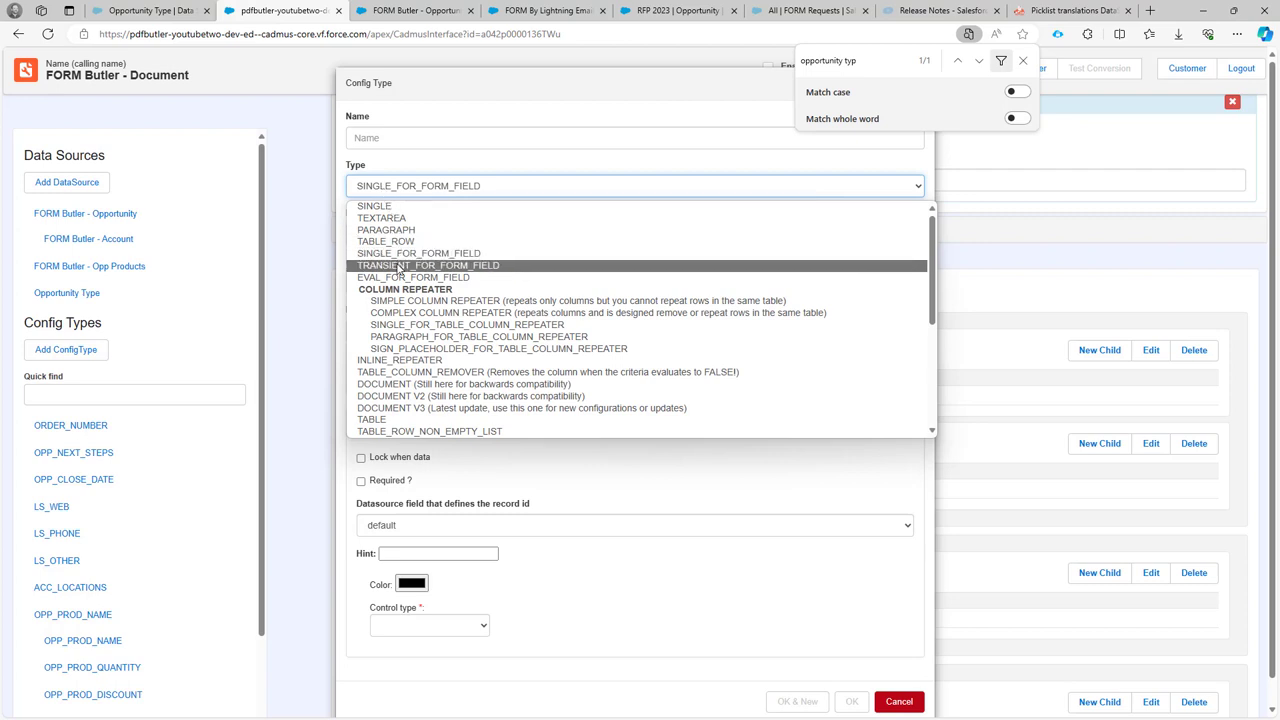
pyautogui.click(406, 192)
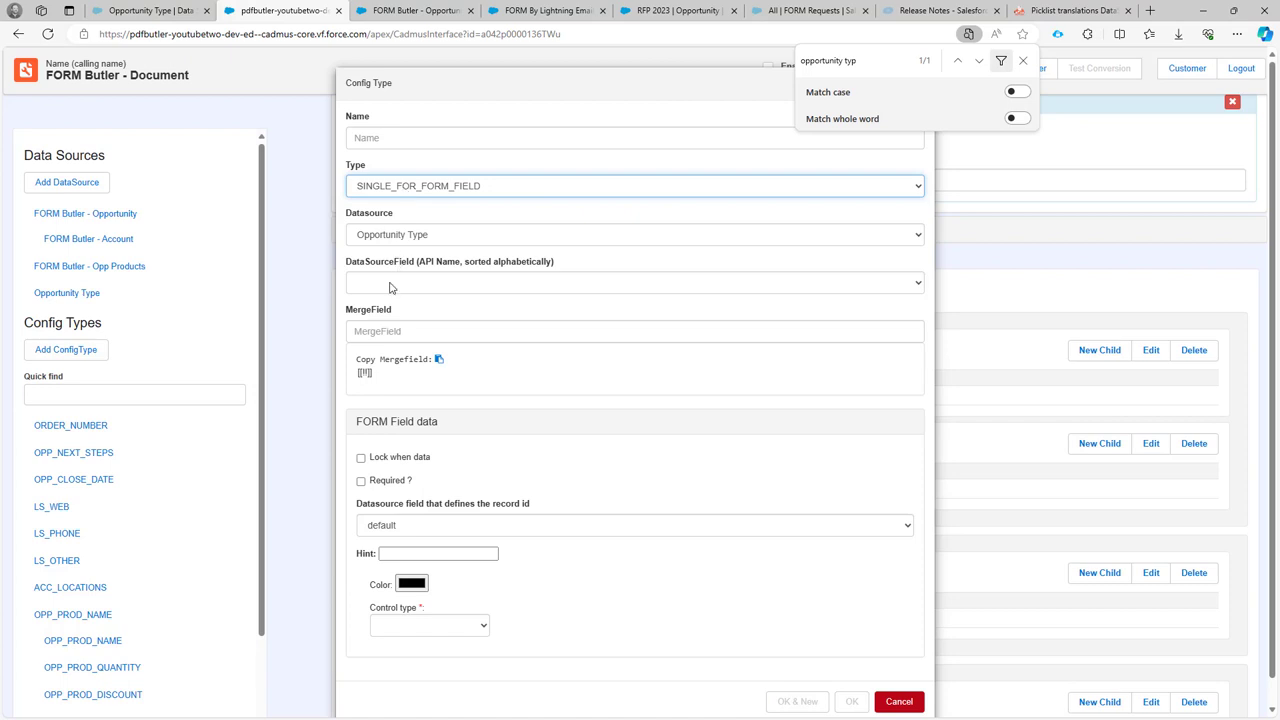
pyautogui.click(389, 284)
pyautogui.click(387, 232)
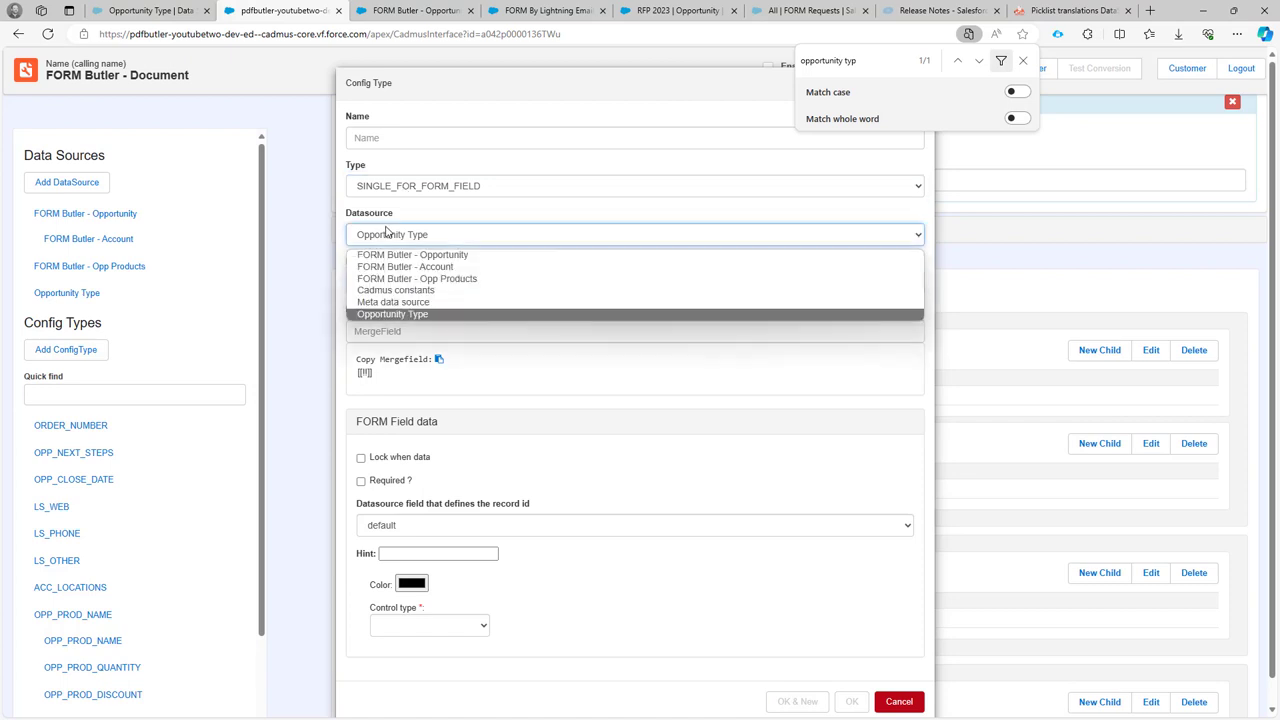
pyautogui.click(396, 255)
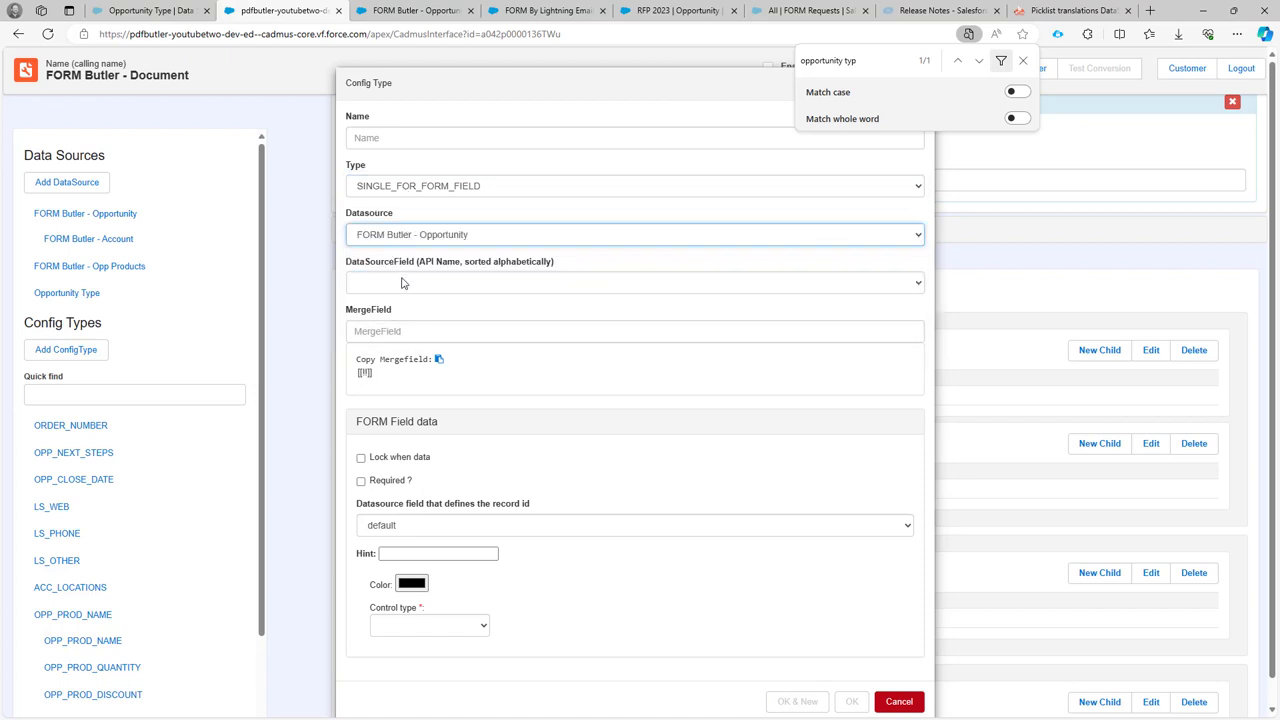
pyautogui.click(402, 284)
pyautogui.click(411, 469)
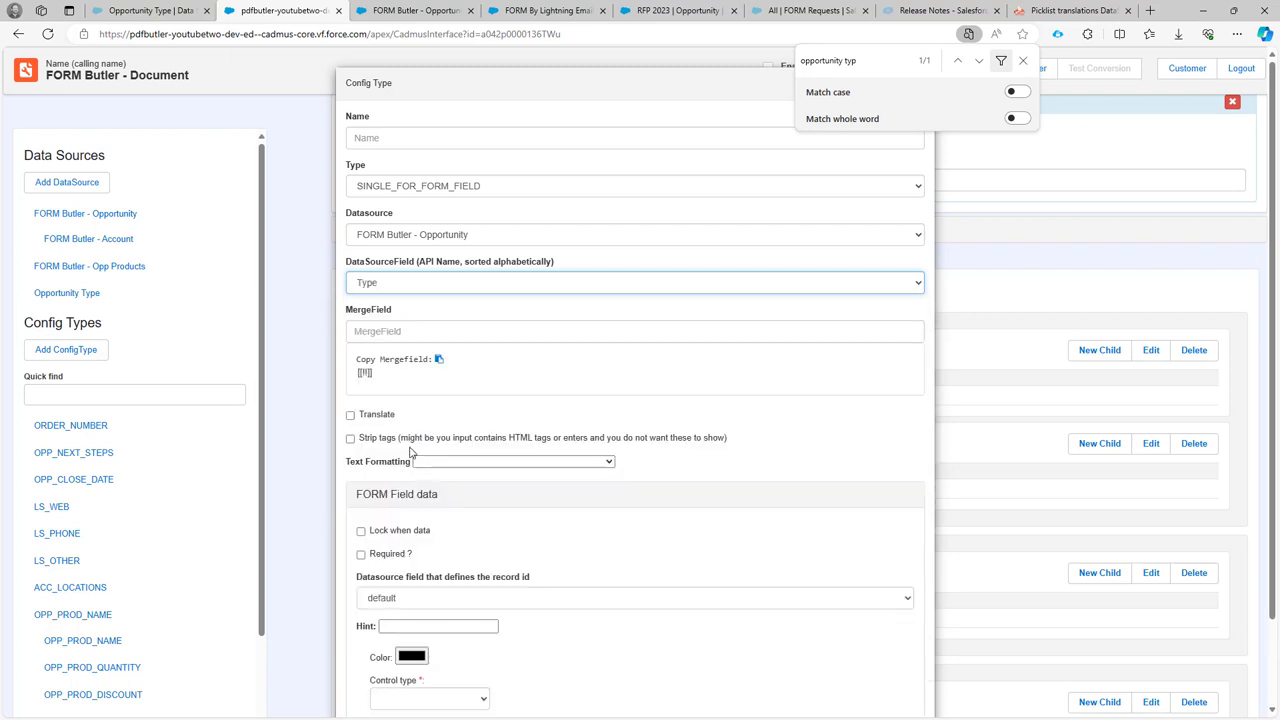
# - Set the config's merge field to OPP_TYPE from the autocomplete
pyautogui.click(410, 333)
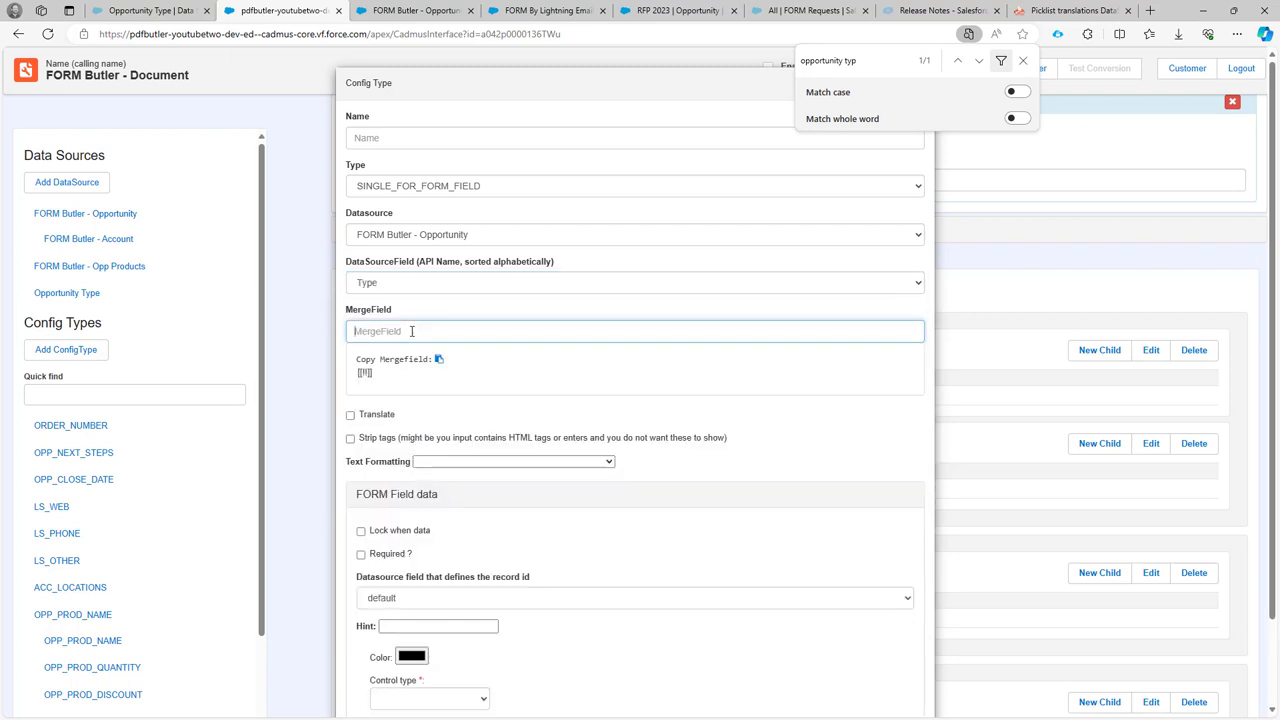
pyautogui.write('opp')
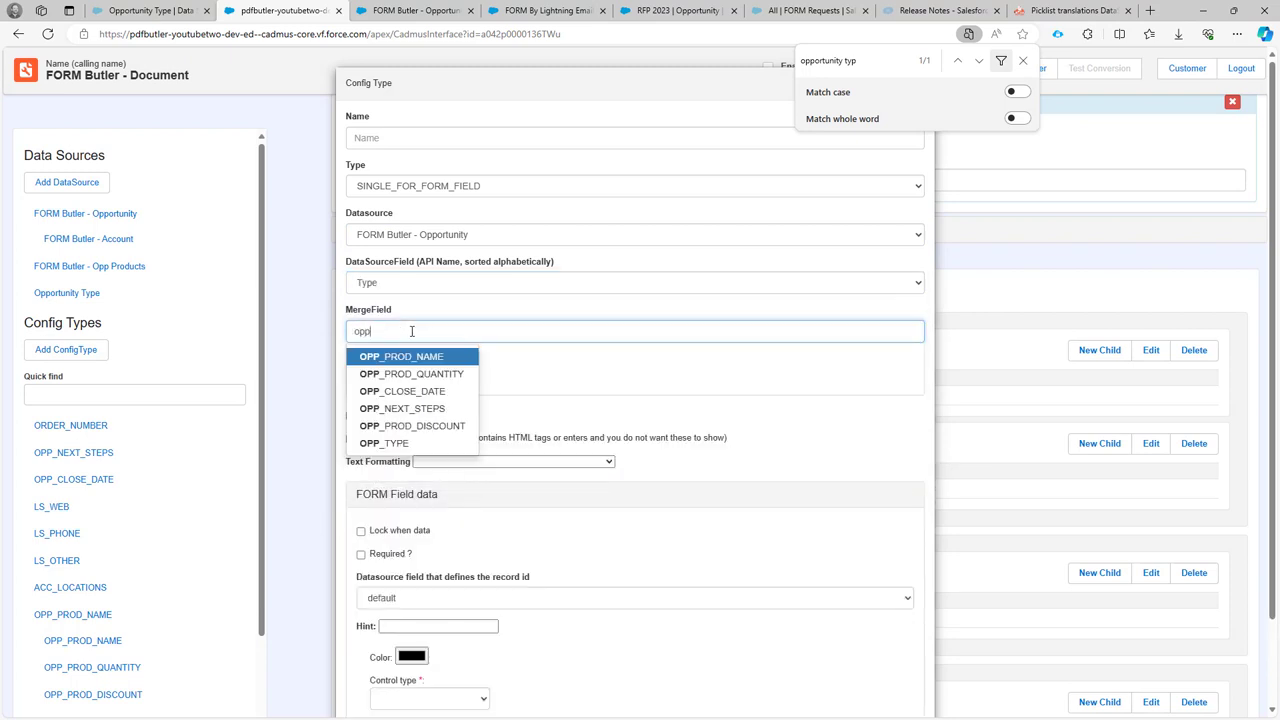
pyautogui.click(400, 443)
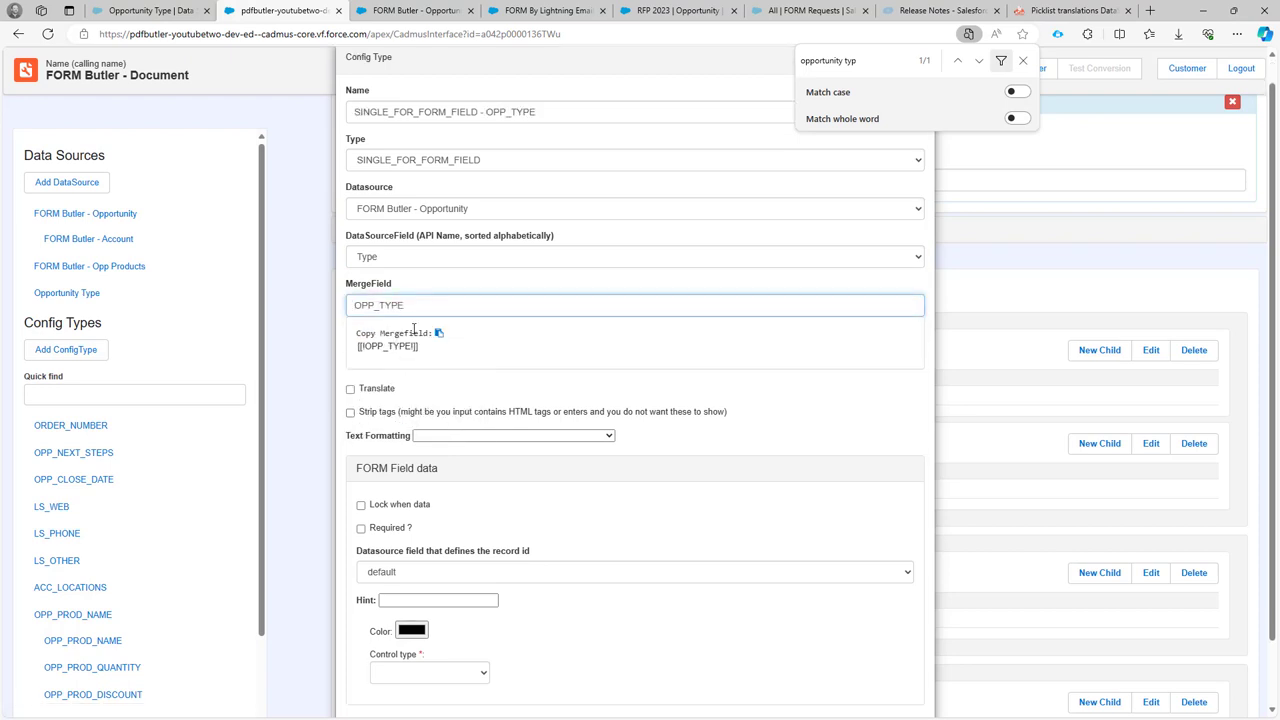
# - Make the OPP_TYPE form field a Picklist control fed by the Opportunity Type datasource
pyautogui.scroll(-1, 418, 338)
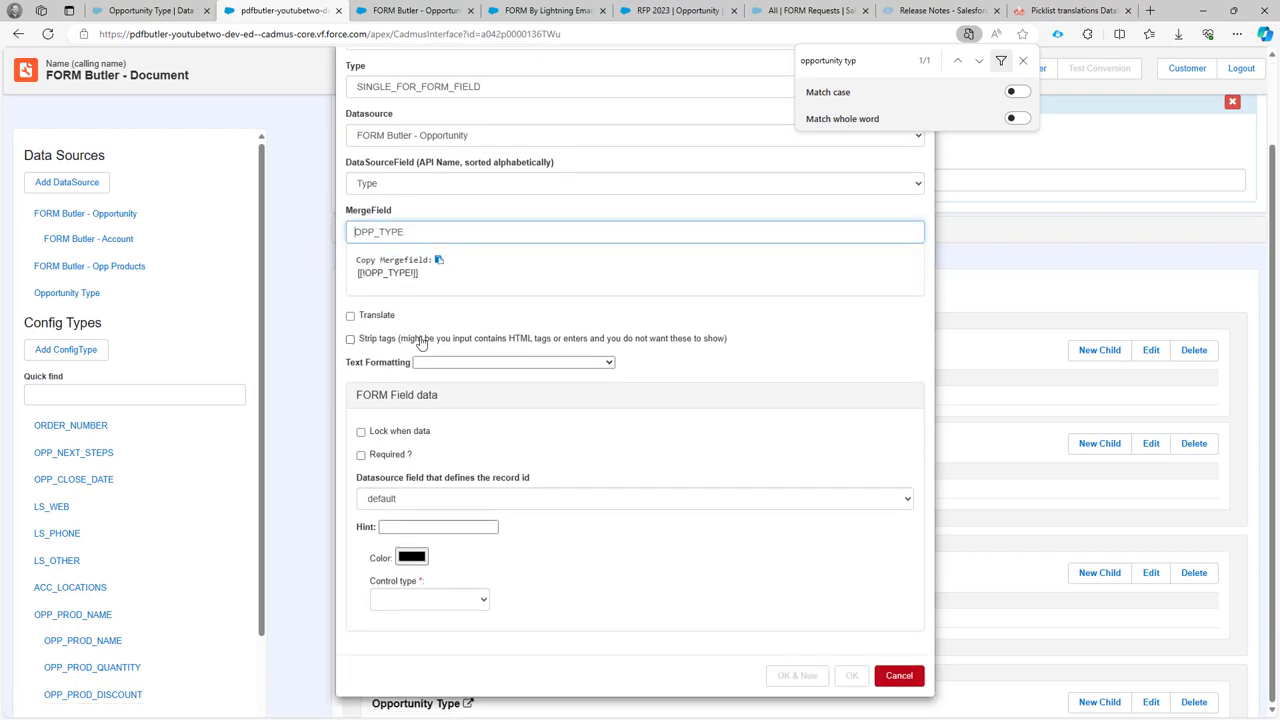
pyautogui.click(417, 600)
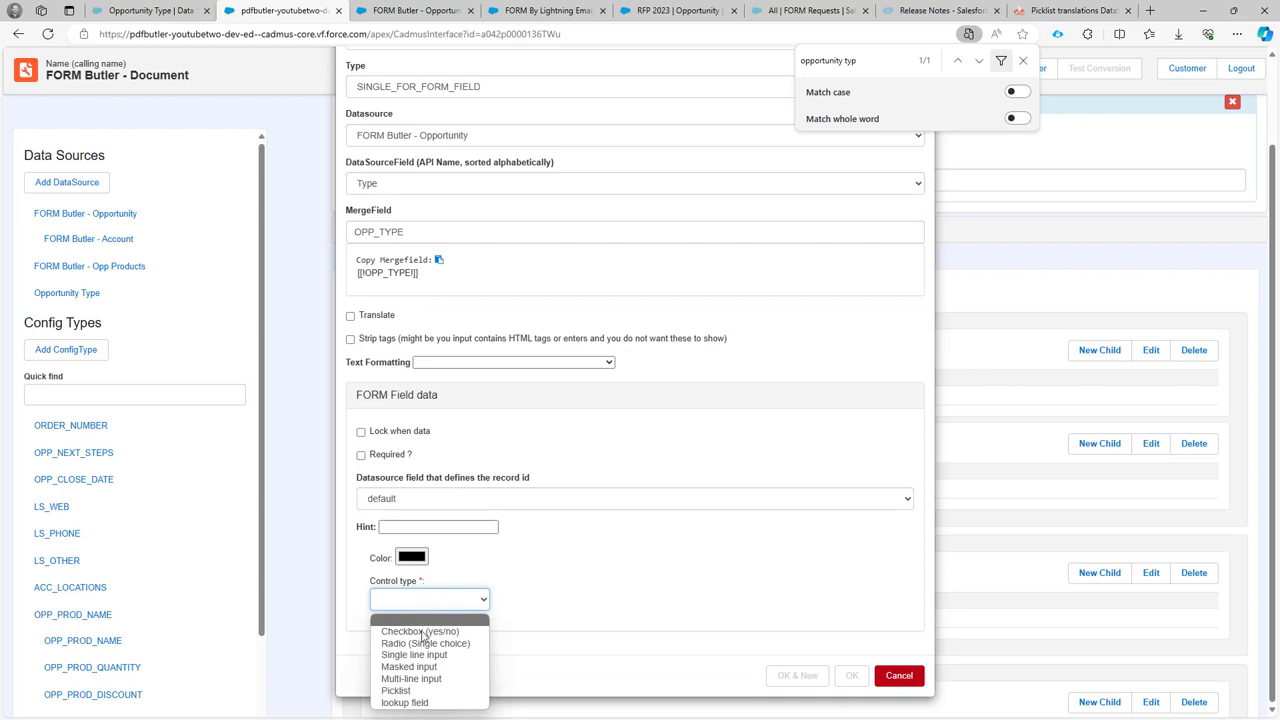
pyautogui.click(414, 689)
pyautogui.scroll(-2, 414, 670)
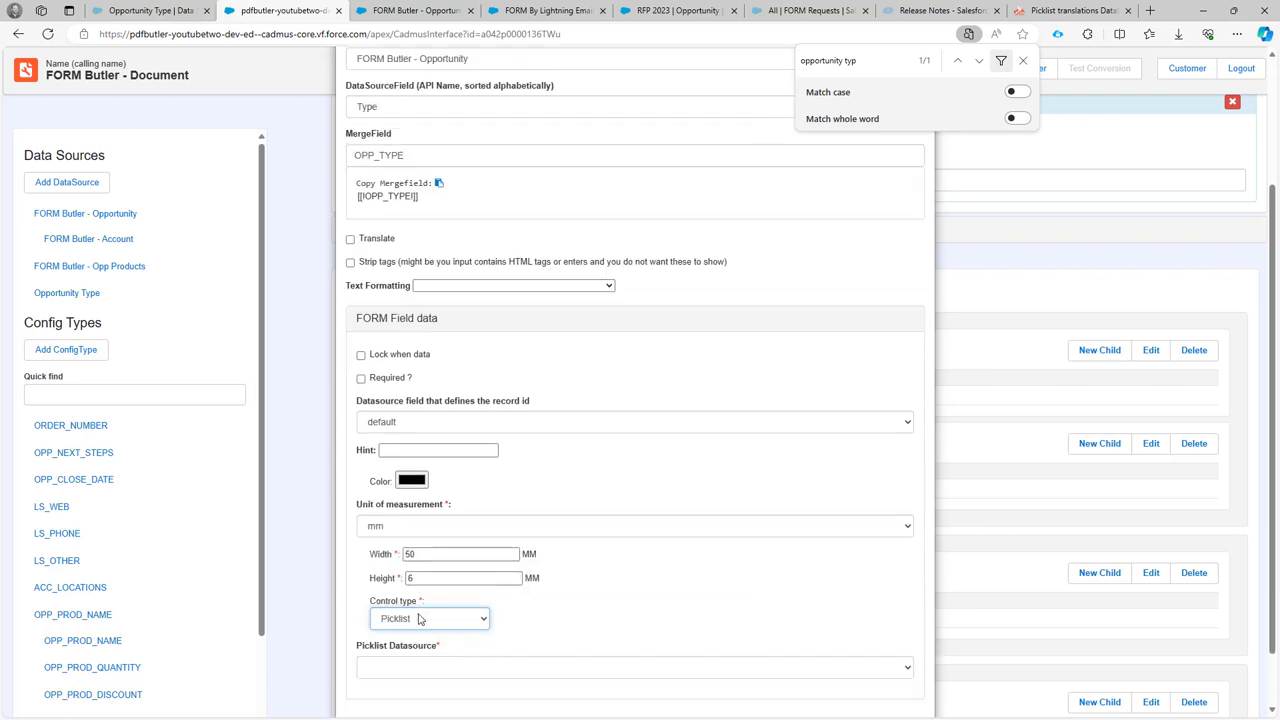
pyautogui.click(401, 601)
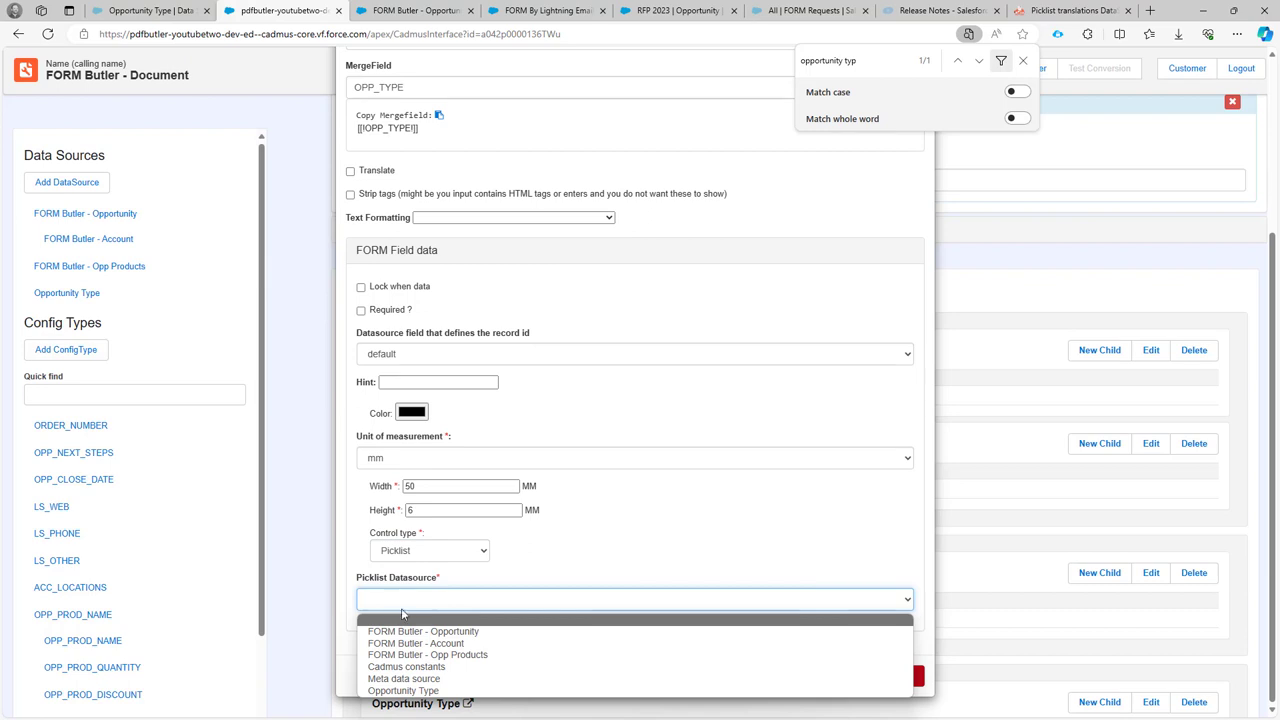
pyautogui.click(403, 691)
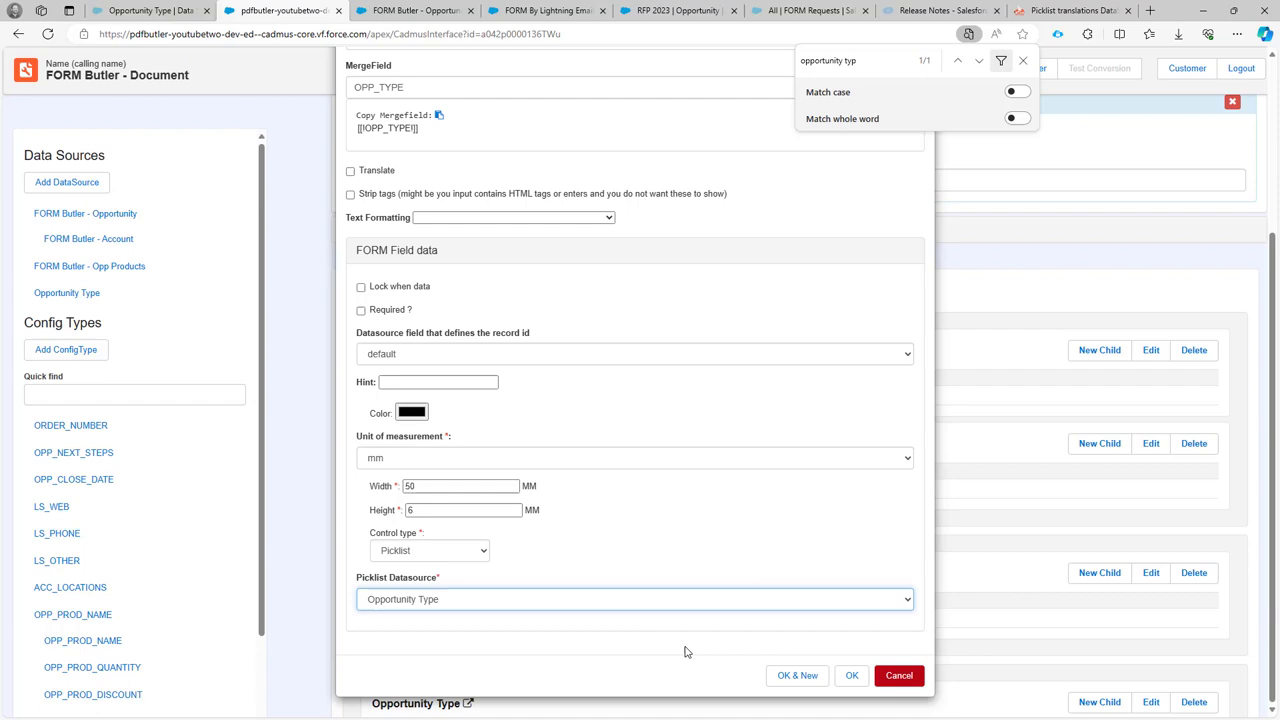
# - Confirm the OPP_TYPE field config and save the document config to the server
pyautogui.click(853, 677)
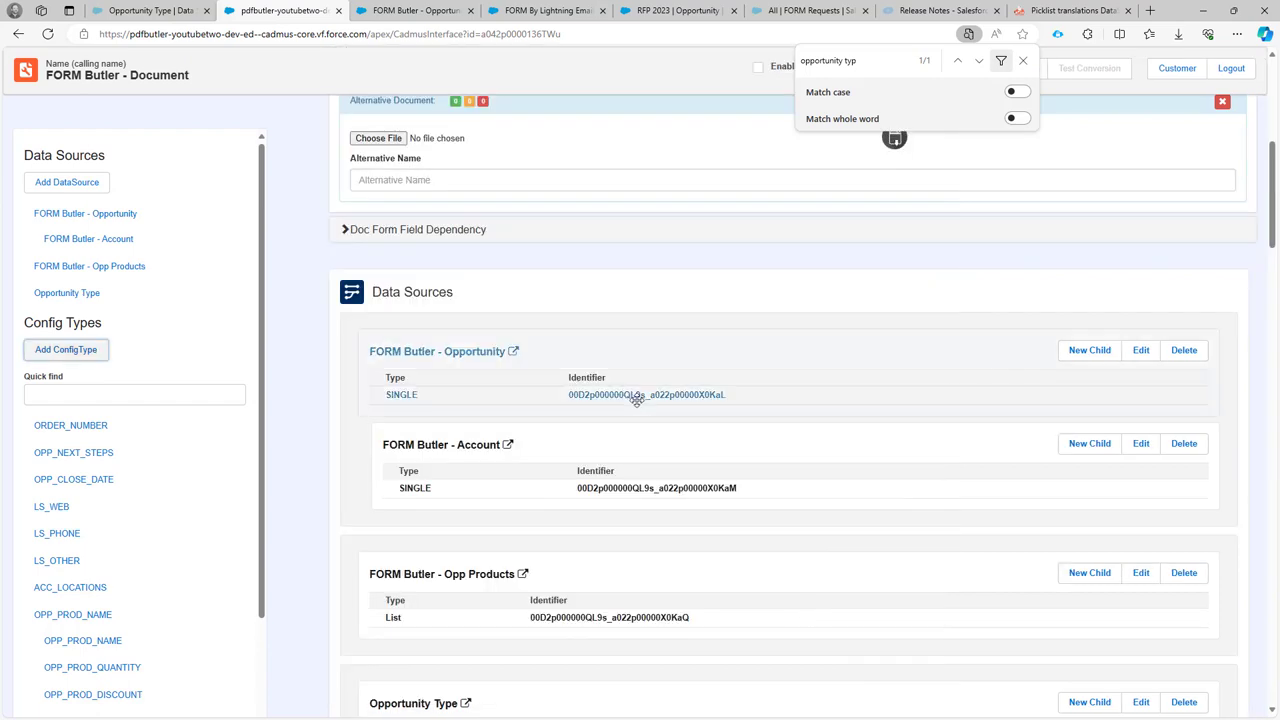
pyautogui.click(1023, 61)
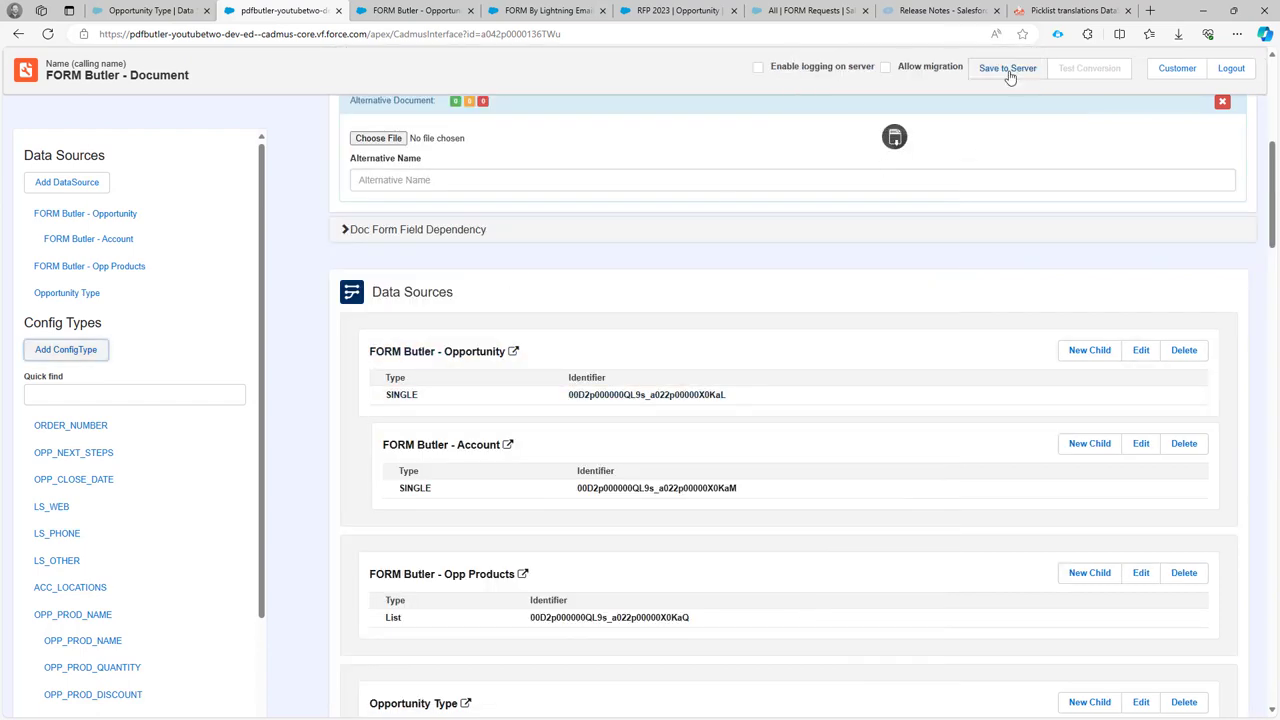
pyautogui.click(1003, 77)
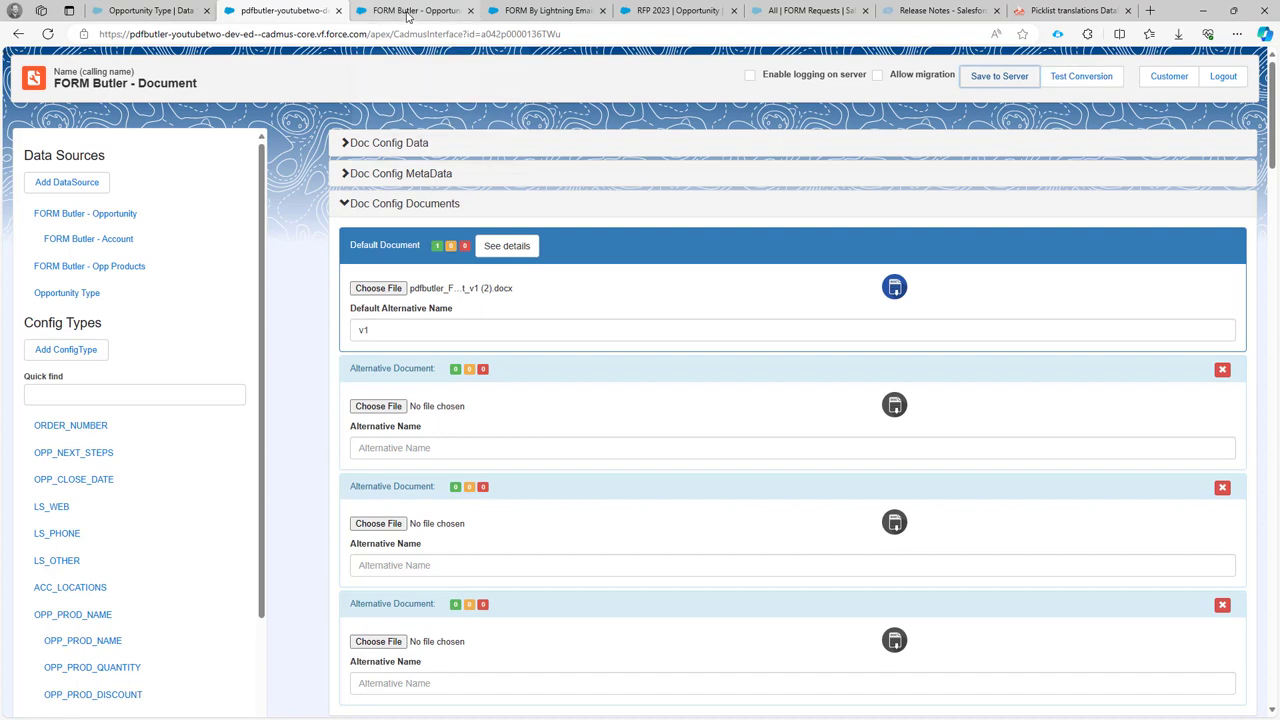
# - Generate a FORM Butler form from the RFP 2023 opportunity
pyautogui.click(407, 12)
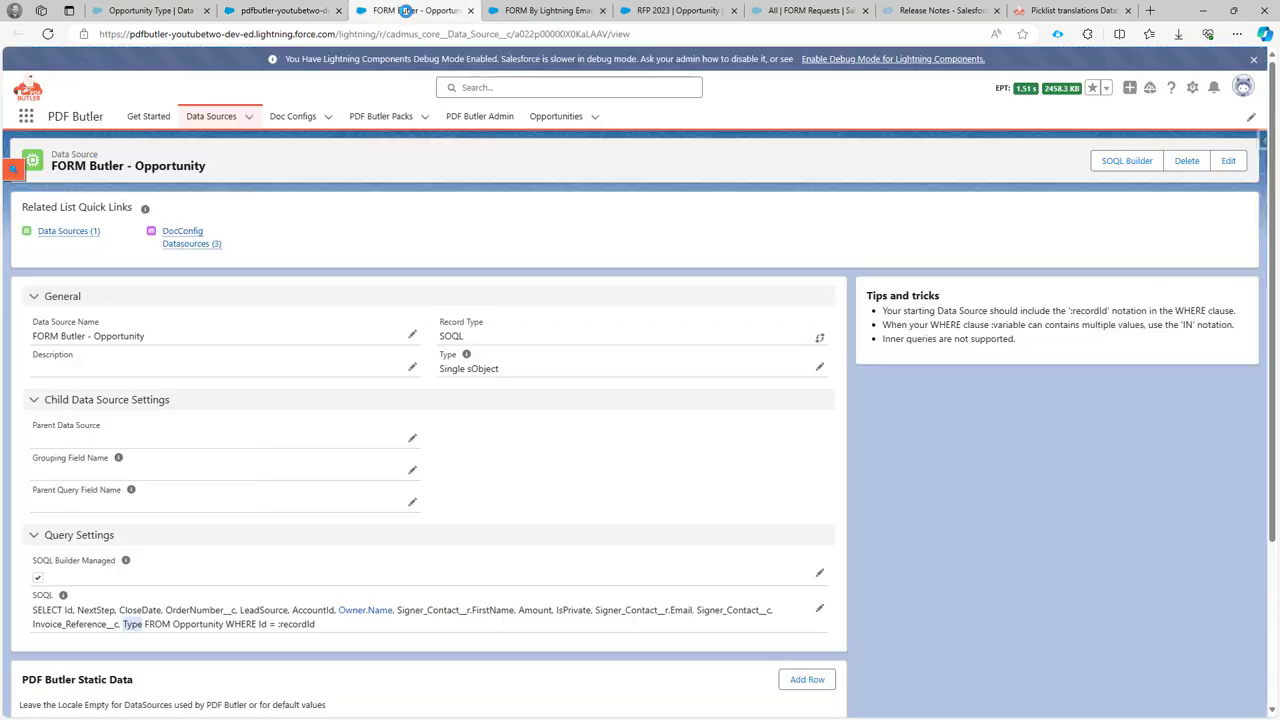
pyautogui.click(672, 11)
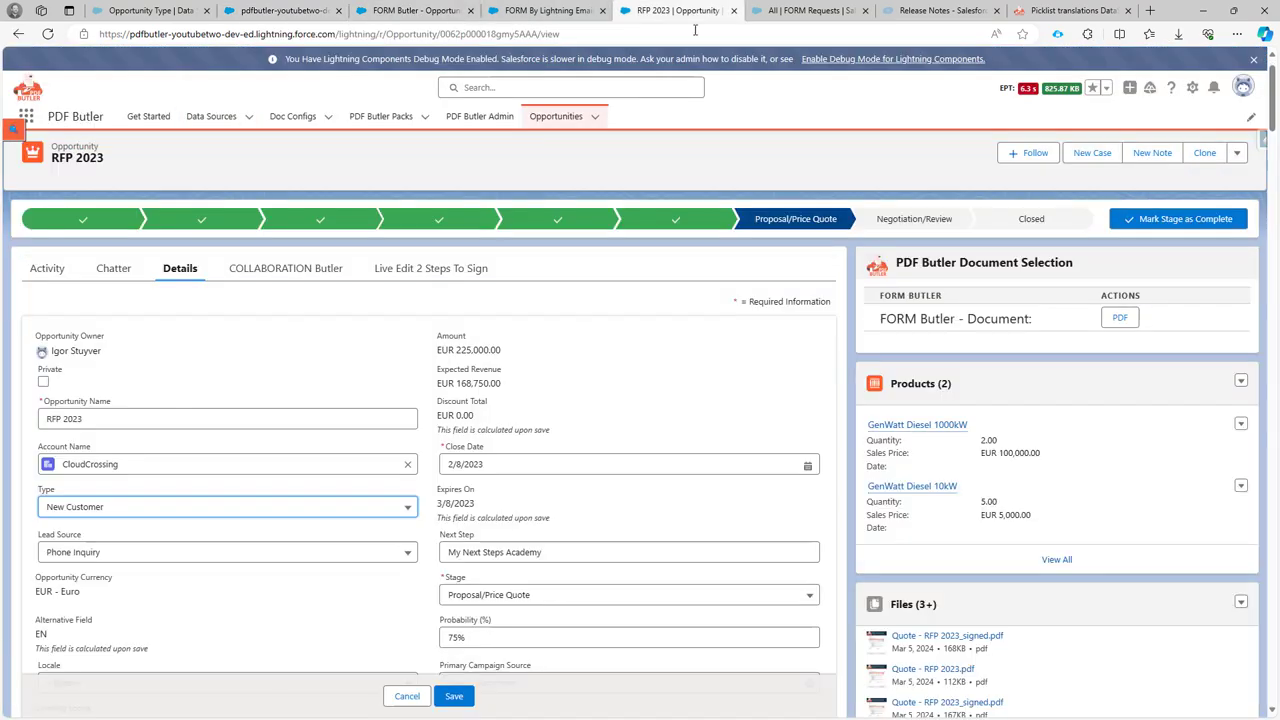
pyautogui.click(1120, 320)
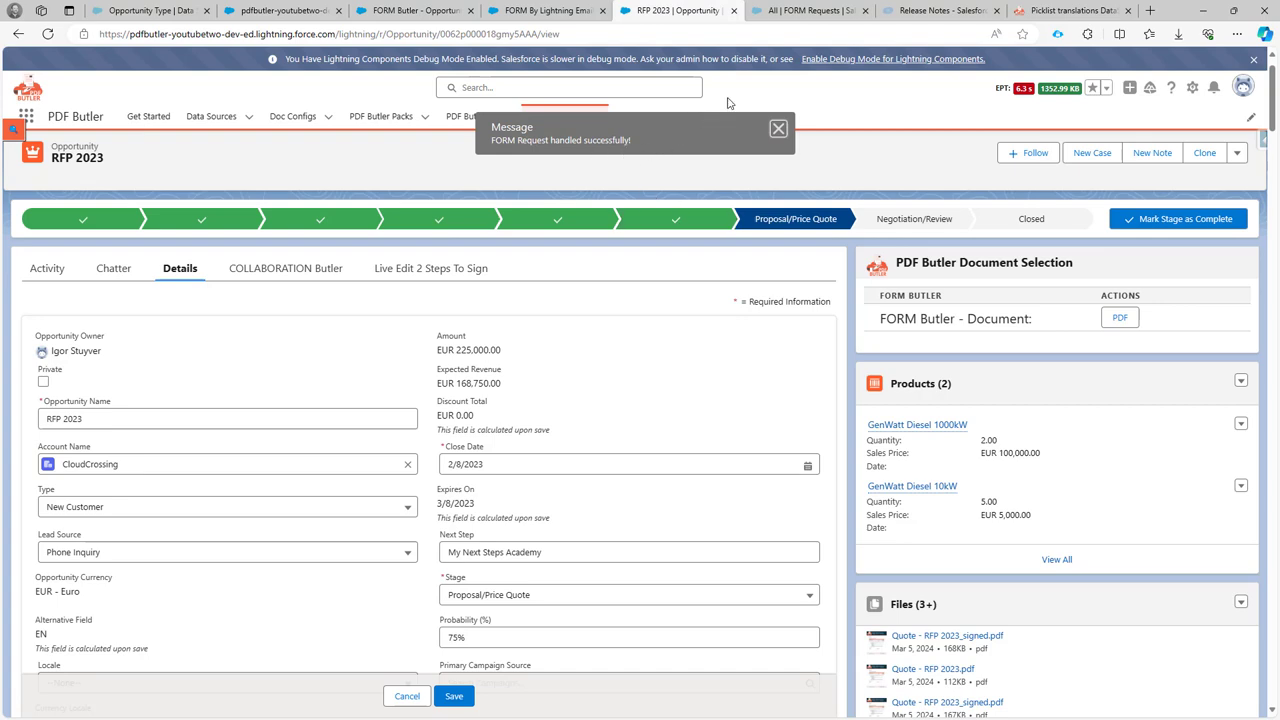
# - Open the newest FORM request's form, showing the Opportunity Type dropdown set to New Customer
pyautogui.click(791, 14)
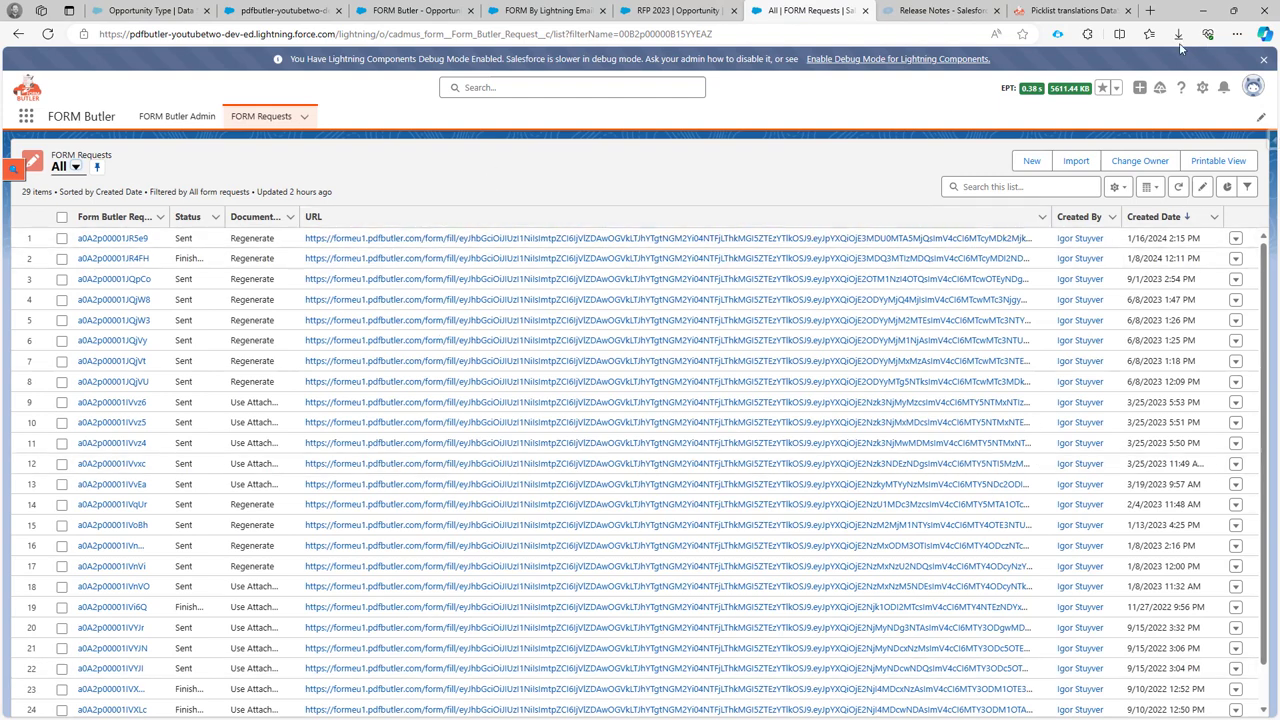
pyautogui.click(560, 238)
pyautogui.scroll(-1, 559, 208)
pyautogui.scroll(-1, 559, 208)
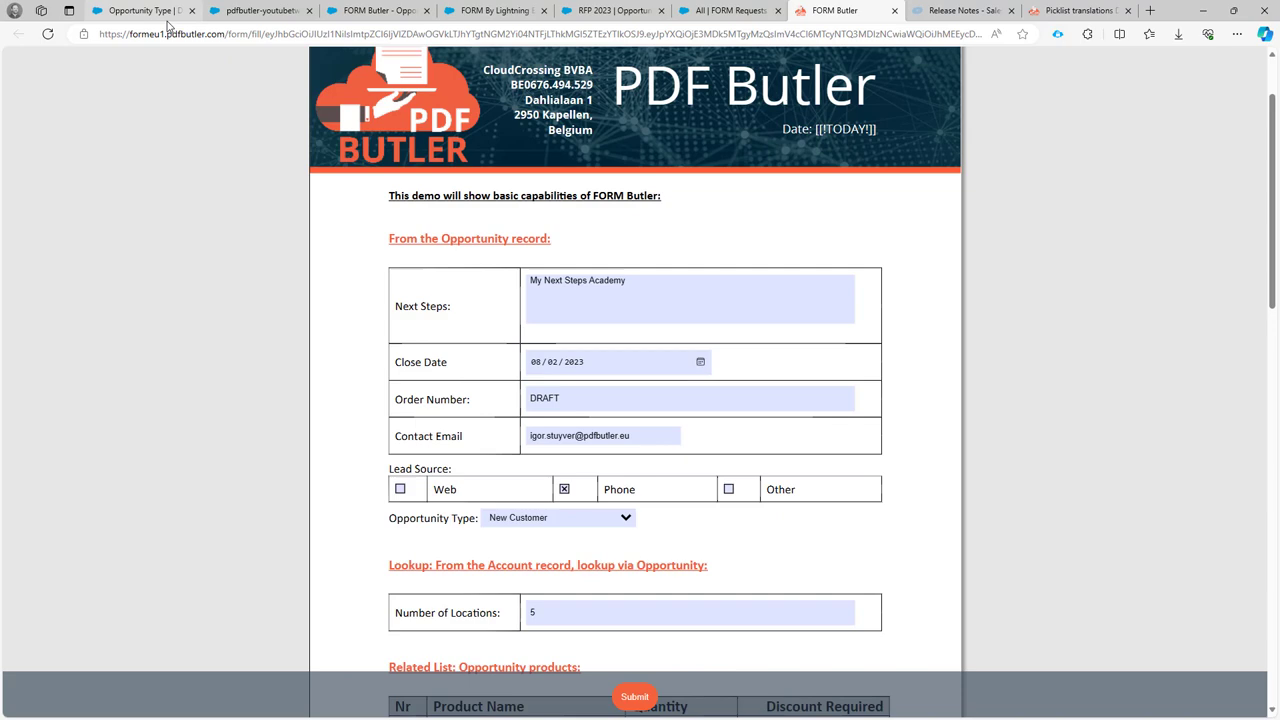
# - After checking the RFP 2023 opportunity, set the form's Opportunity Type to Existing Customer - Upgrade
pyautogui.click(604, 14)
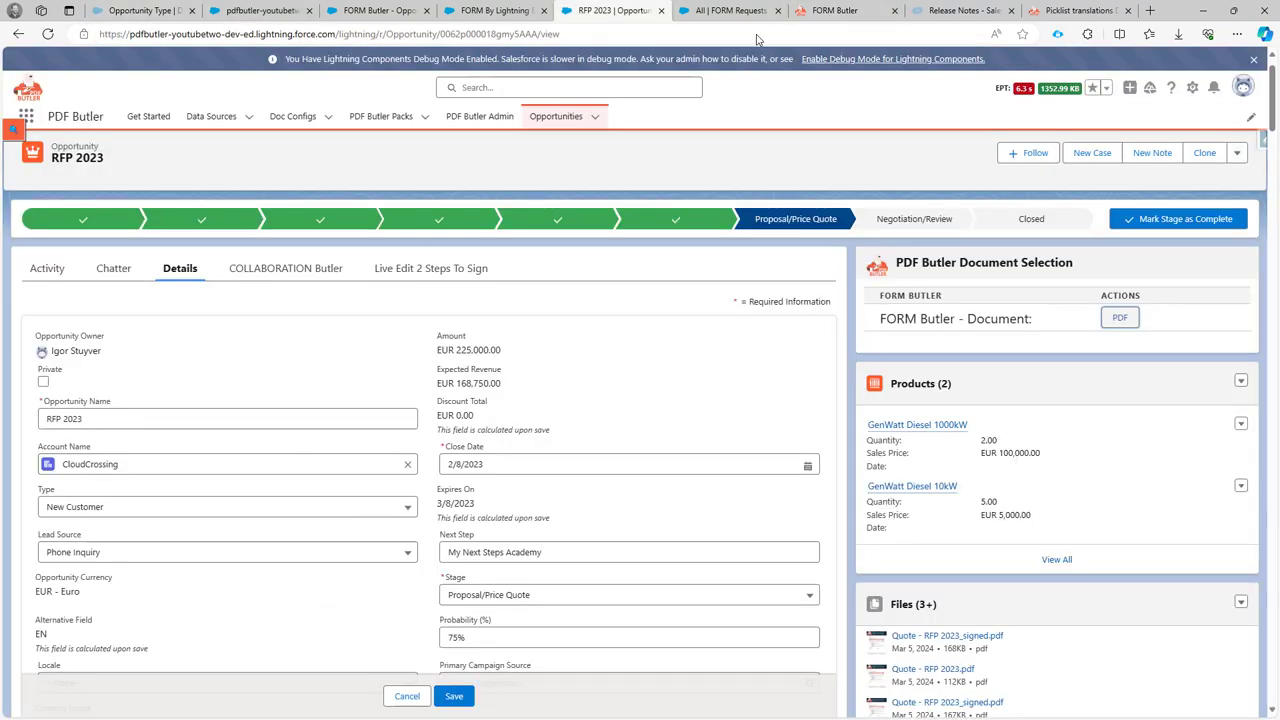
pyautogui.click(852, 12)
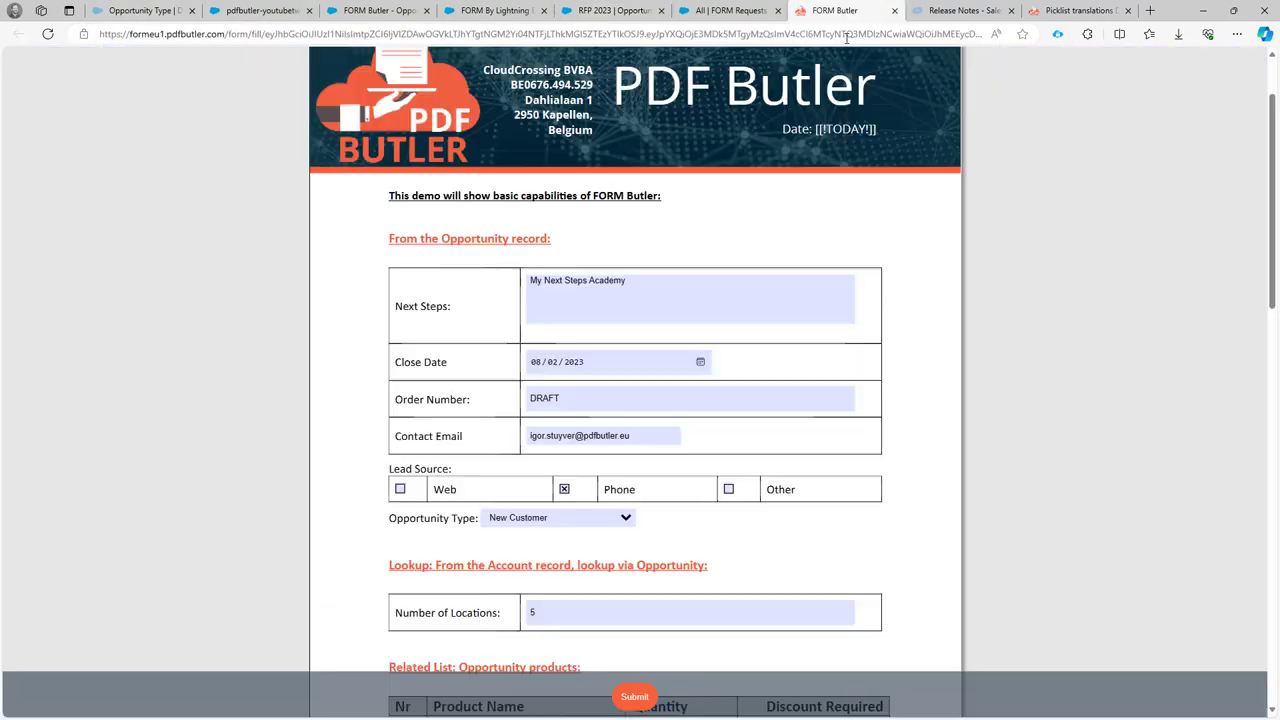
pyautogui.click(620, 518)
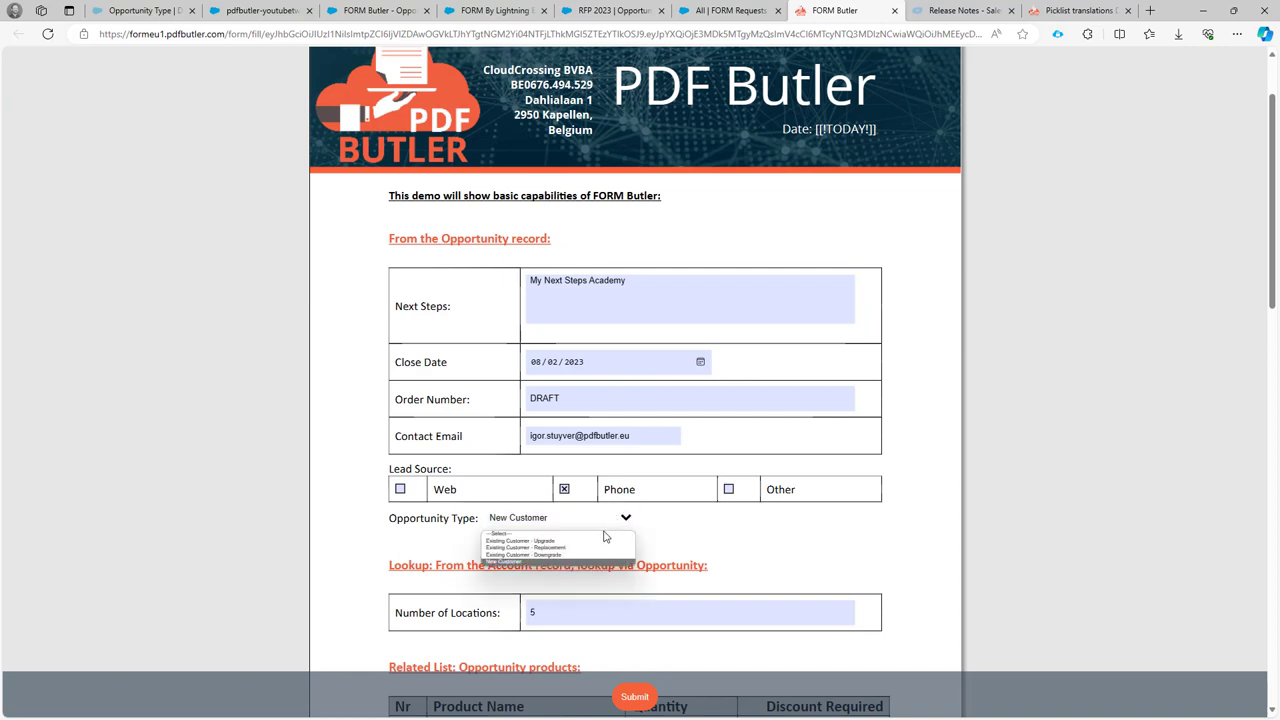
pyautogui.click(570, 550)
pyautogui.click(556, 528)
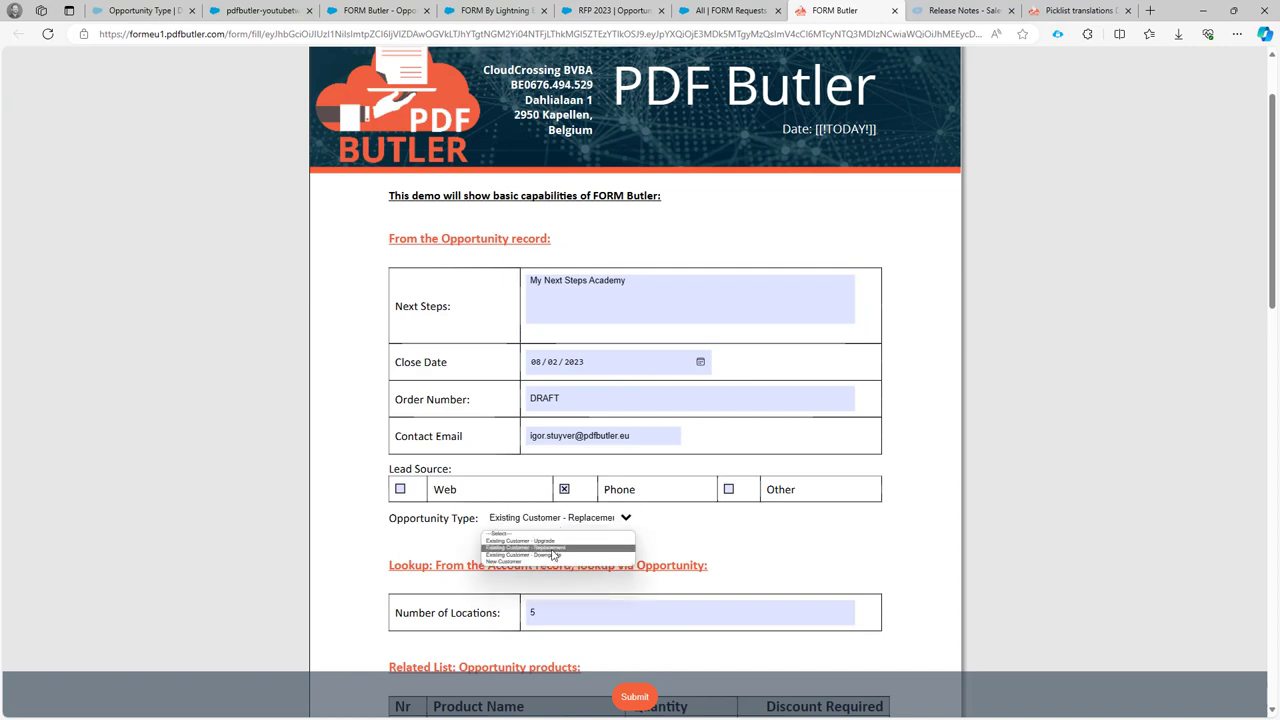
pyautogui.click(549, 541)
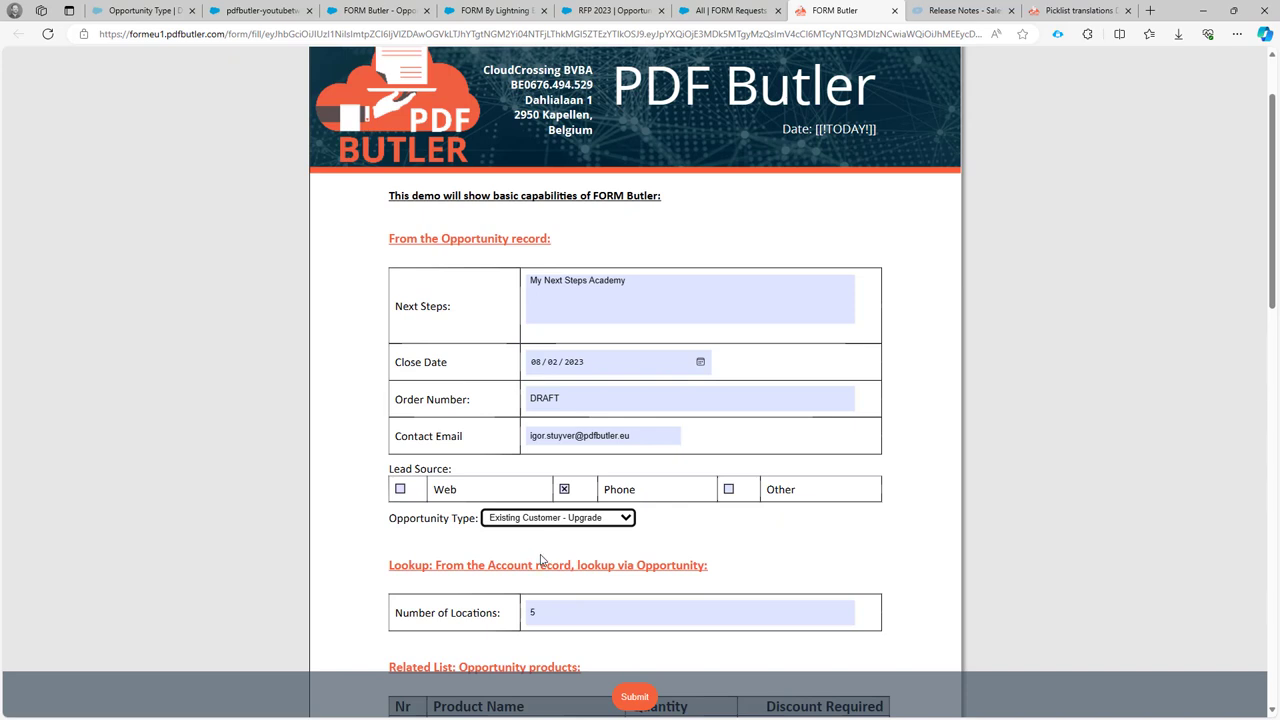